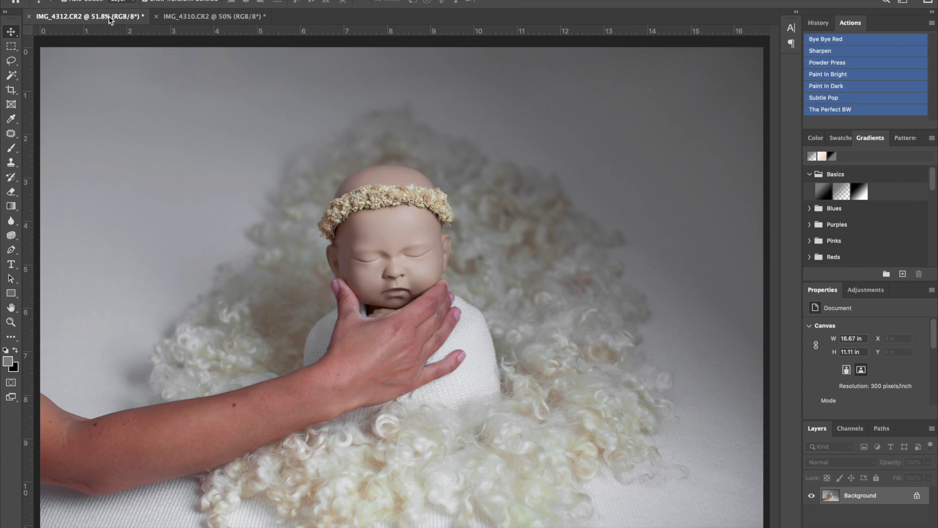
Detach IMG_4312.CR2 into a floating window, zoom it out to 33.3% and enlarge the window to show empty space around the photo
{"action": "left_click_drag", "start_coordinate": [114, 19], "coordinate": [121, 52]}
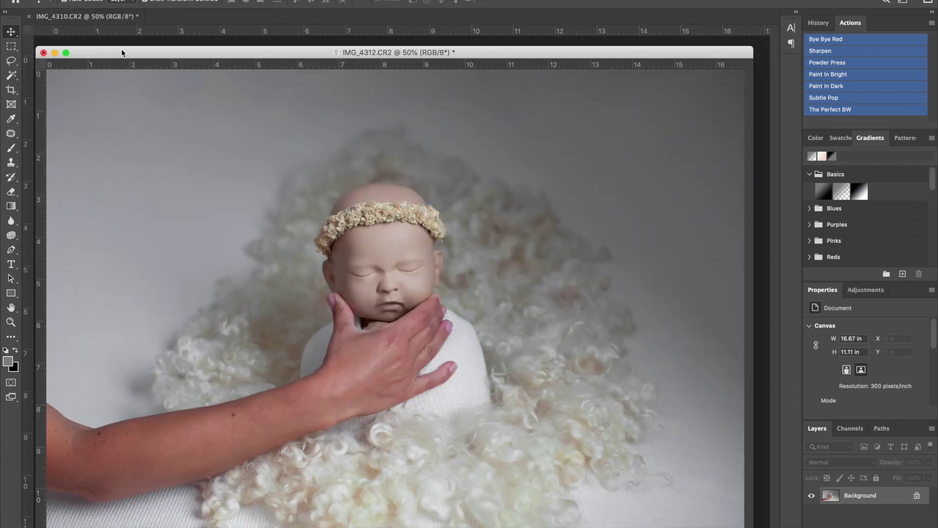
{"action": "key", "text": "super+minus"}
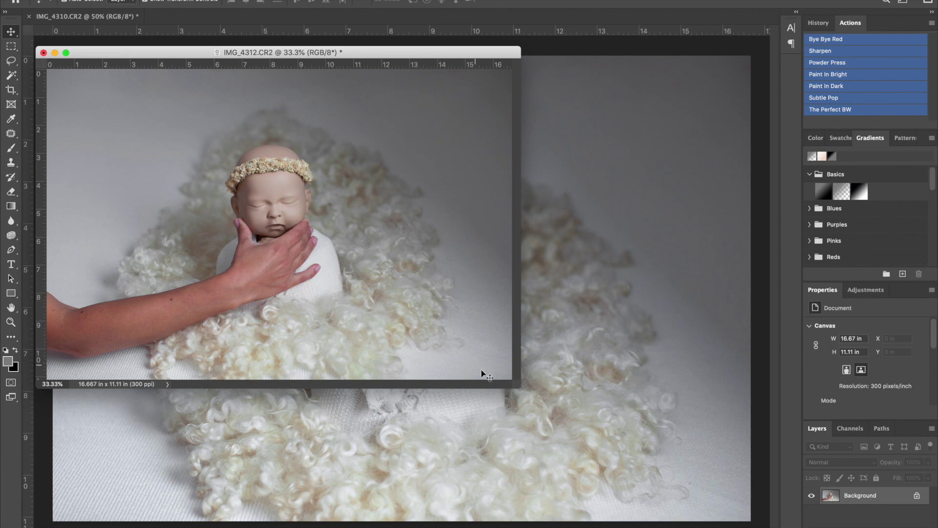
{"action": "left_click_drag", "start_coordinate": [517, 382], "coordinate": [609, 444]}
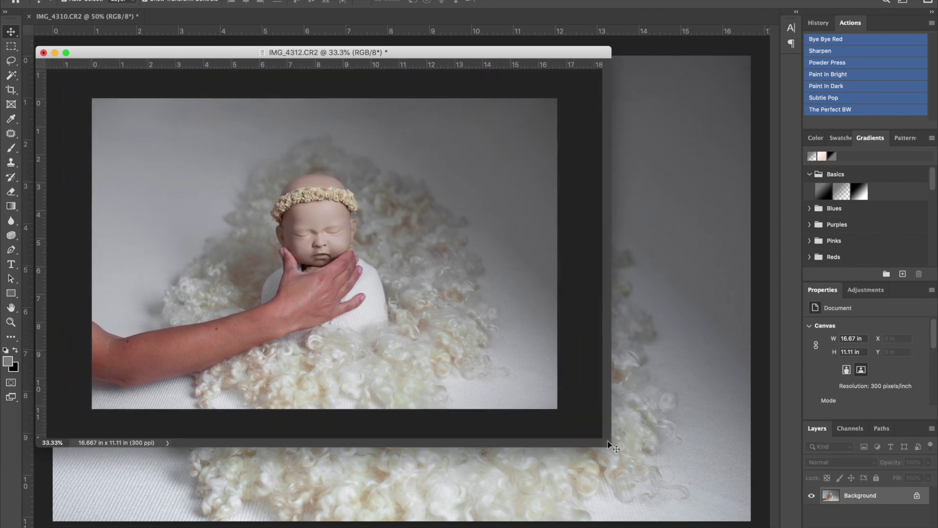
Select the upper part of IMG_4312.CR2 down to the baby's forehead with the Lasso, using a 5 px feather
{"action": "left_click", "coordinate": [11, 61]}
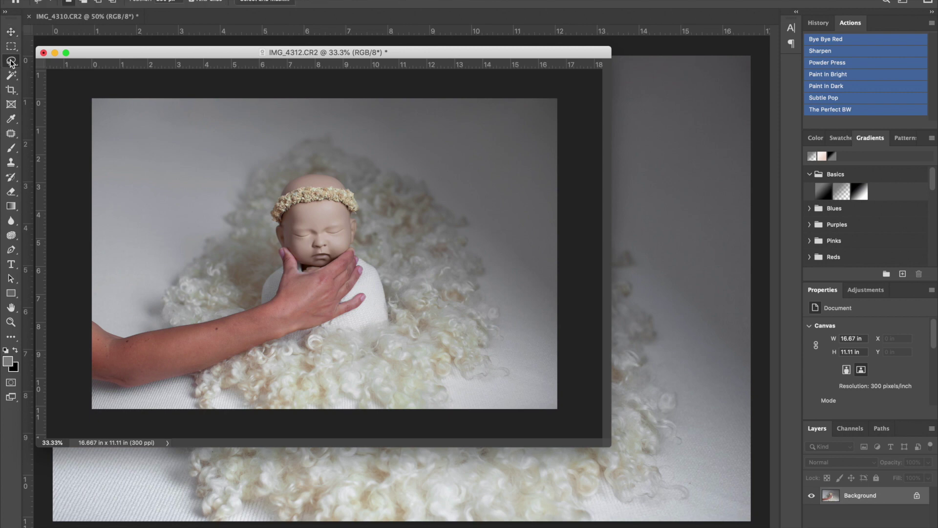
{"action": "left_click", "coordinate": [162, 2]}
{"action": "type", "text": "5"}
{"action": "key", "text": "Return"}
{"action": "mouse_move", "coordinate": [91, 88]}
{"action": "left_mouse_down"}
{"action": "mouse_move", "coordinate": [103, 223]}
{"action": "mouse_move", "coordinate": [119, 238]}
{"action": "mouse_move", "coordinate": [182, 246]}
{"action": "mouse_move", "coordinate": [254, 238]}
{"action": "mouse_move", "coordinate": [301, 218]}
{"action": "mouse_move", "coordinate": [449, 221]}
{"action": "mouse_move", "coordinate": [581, 185]}
{"action": "mouse_move", "coordinate": [563, 85]}
{"action": "mouse_move", "coordinate": [538, 59]}
{"action": "mouse_move", "coordinate": [237, 45]}
{"action": "mouse_move", "coordinate": [51, 55]}
{"action": "left_mouse_up"}
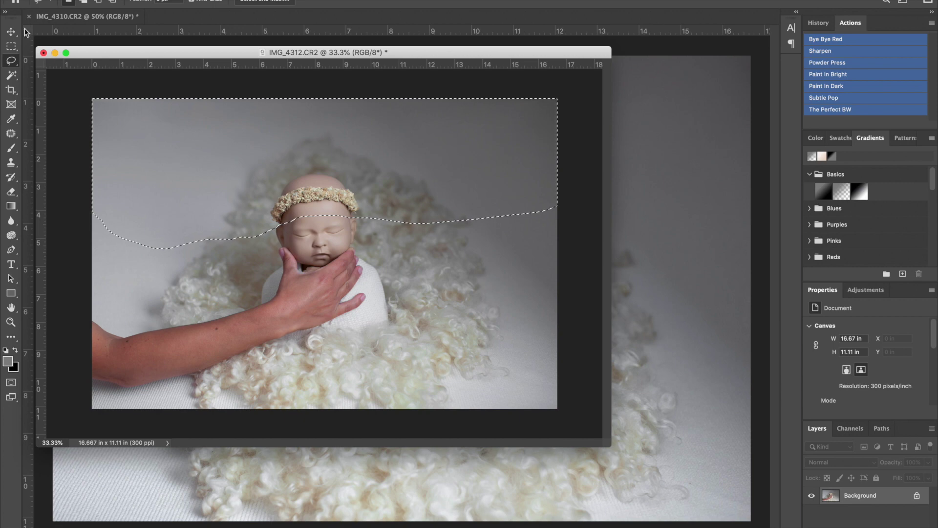
Move the selected area into IMG_4310.CR2 over the baby's head and scale it to about 16.76 by 5.45 in
{"action": "left_click", "coordinate": [12, 33]}
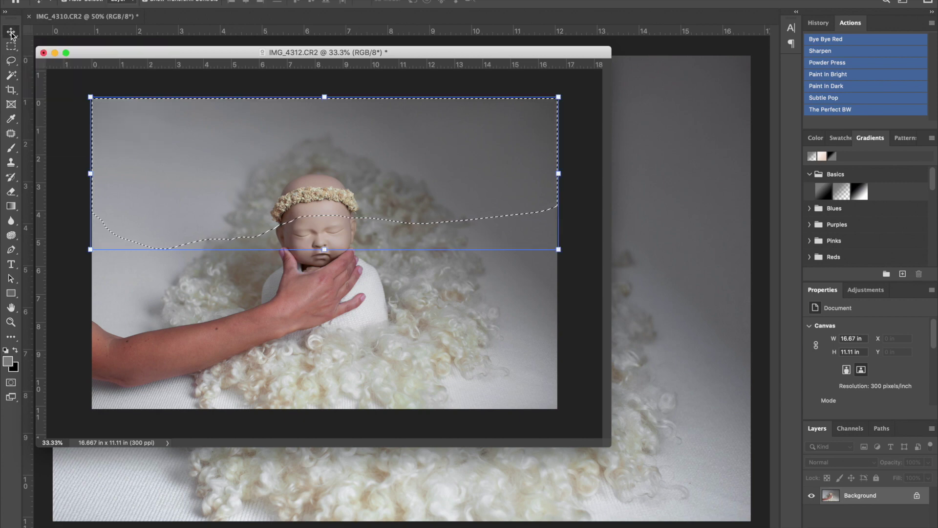
{"action": "left_click_drag", "start_coordinate": [489, 174], "coordinate": [547, 205]}
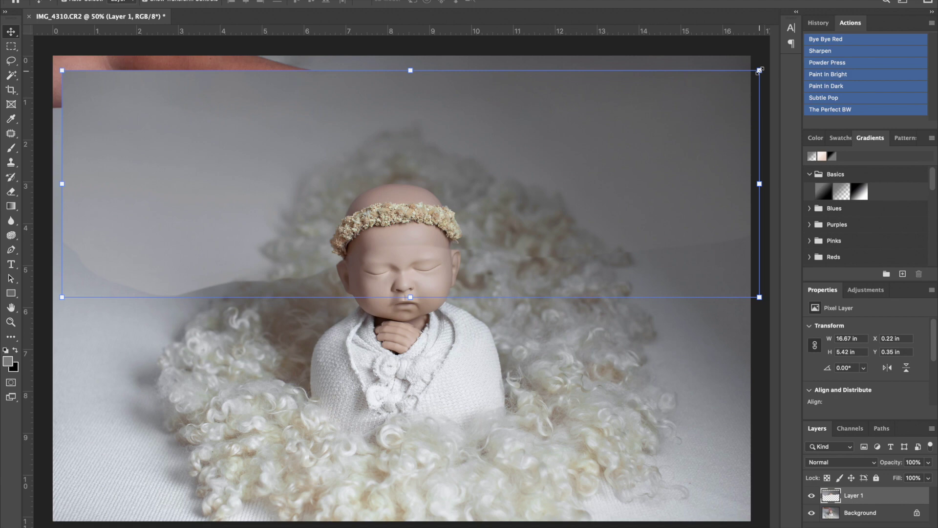
{"action": "left_click_drag", "start_coordinate": [758, 70], "coordinate": [763, 67]}
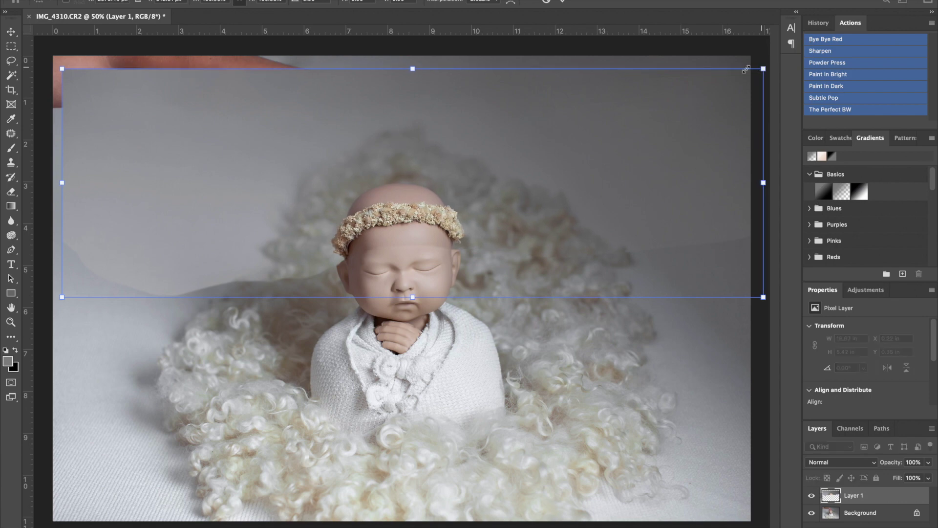
{"action": "left_click_drag", "start_coordinate": [421, 229], "coordinate": [419, 229]}
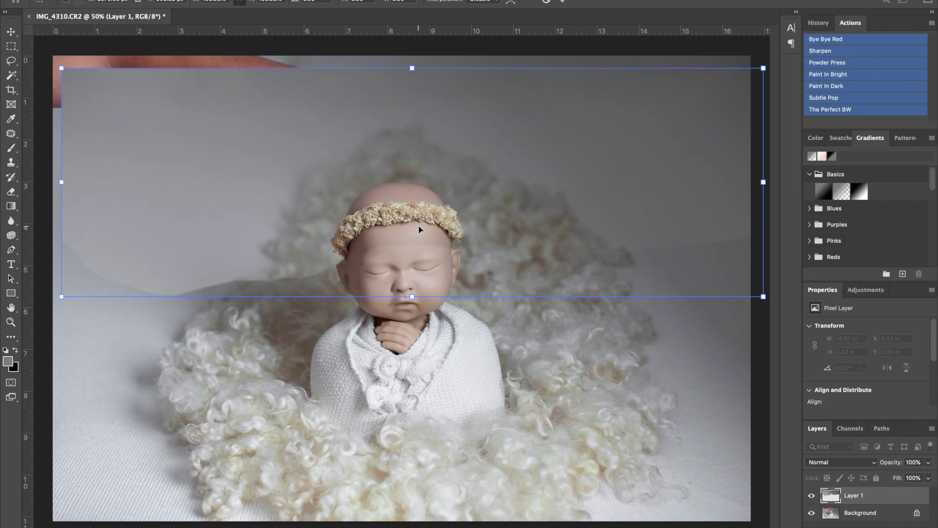
{"action": "key", "text": "Return"}
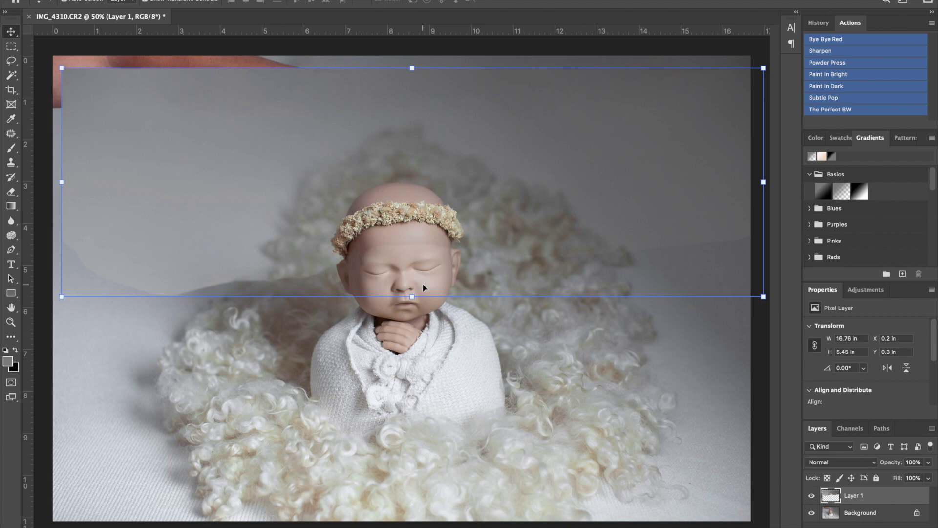
Align Layer 1 over the baby's head at 48% opacity, at about X 0.18 in and Y 0.21 in, and restore full opacity
{"action": "left_click", "coordinate": [928, 463]}
{"action": "left_click", "coordinate": [902, 475]}
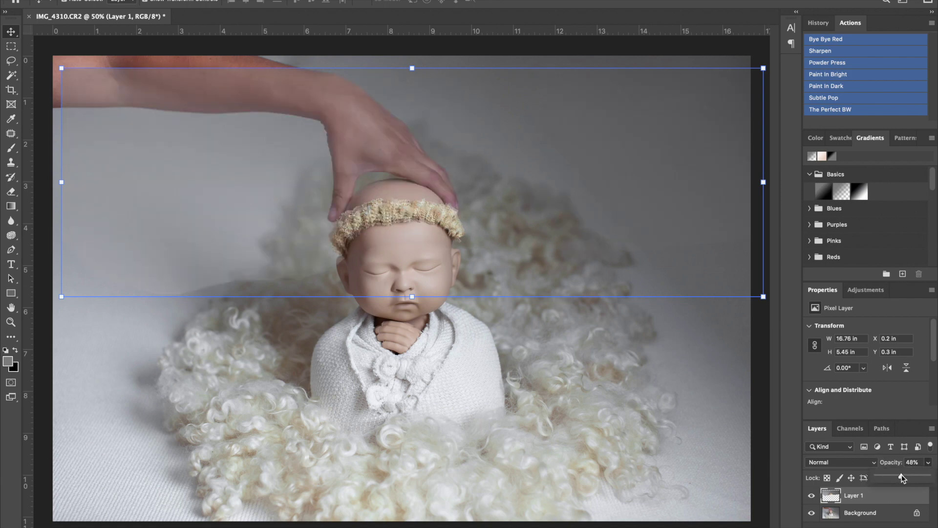
{"action": "left_click", "coordinate": [439, 221]}
{"action": "left_click_drag", "start_coordinate": [437, 218], "coordinate": [437, 218]}
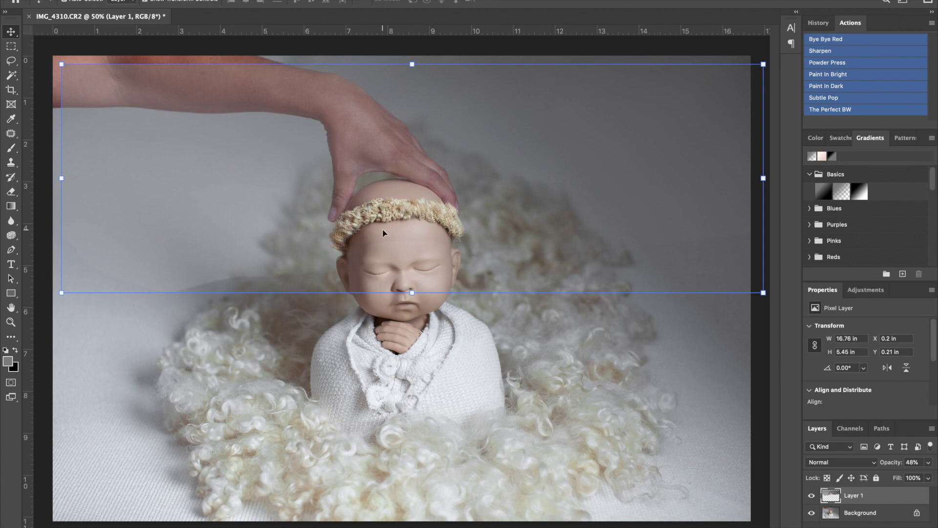
{"action": "key", "text": "Right"}
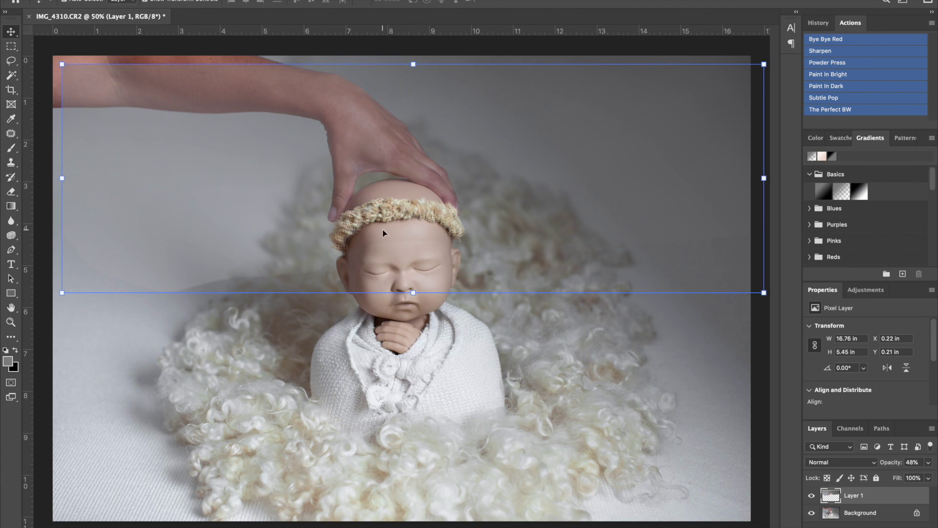
{"action": "key", "text": "Left"}
{"action": "key", "text": "Left"}
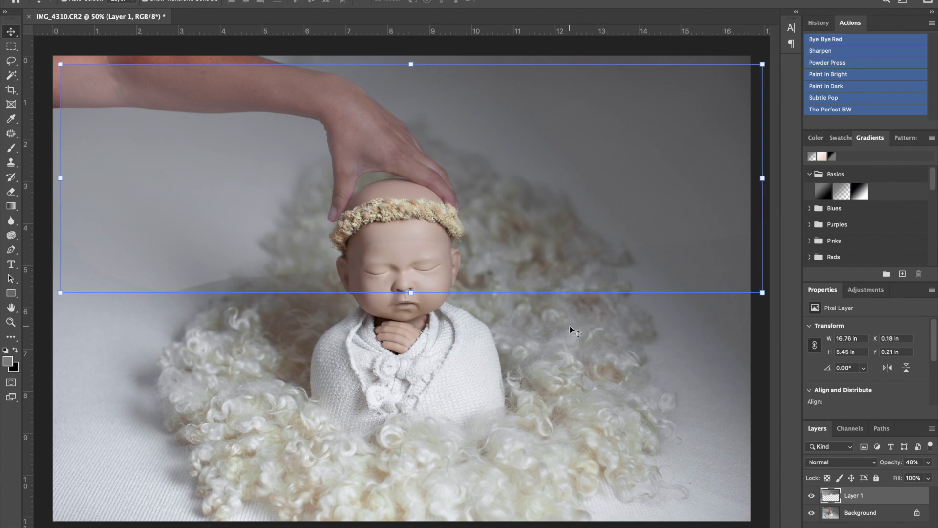
{"action": "left_click", "coordinate": [928, 462]}
{"action": "left_click_drag", "start_coordinate": [903, 476], "coordinate": [934, 481]}
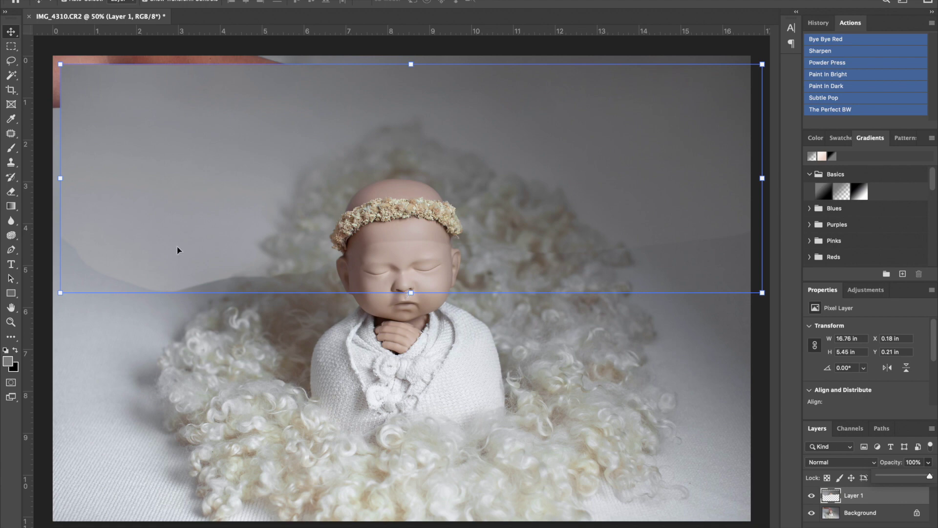
Erase Layer 1's hard edge where it overlaps the fur beside the baby, using a 500 px eraser
{"action": "left_click", "coordinate": [12, 193]}
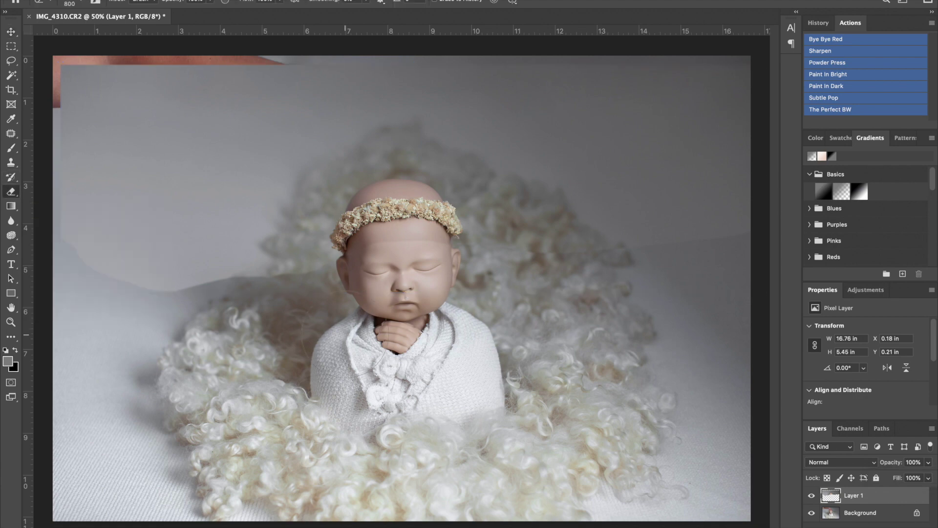
{"action": "key", "text": "bracketleft"}
{"action": "key", "text": "bracketleft"}
{"action": "key", "text": "bracketleft"}
{"action": "key", "text": "bracketleft"}
{"action": "key", "text": "bracketleft"}
{"action": "key", "text": "bracketleft"}
{"action": "key", "text": "bracketleft"}
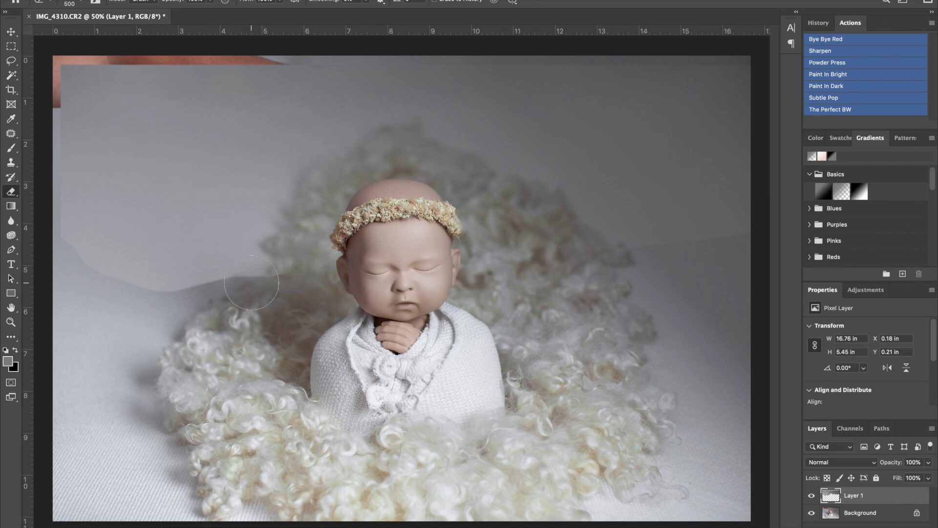
{"action": "left_click", "coordinate": [249, 258]}
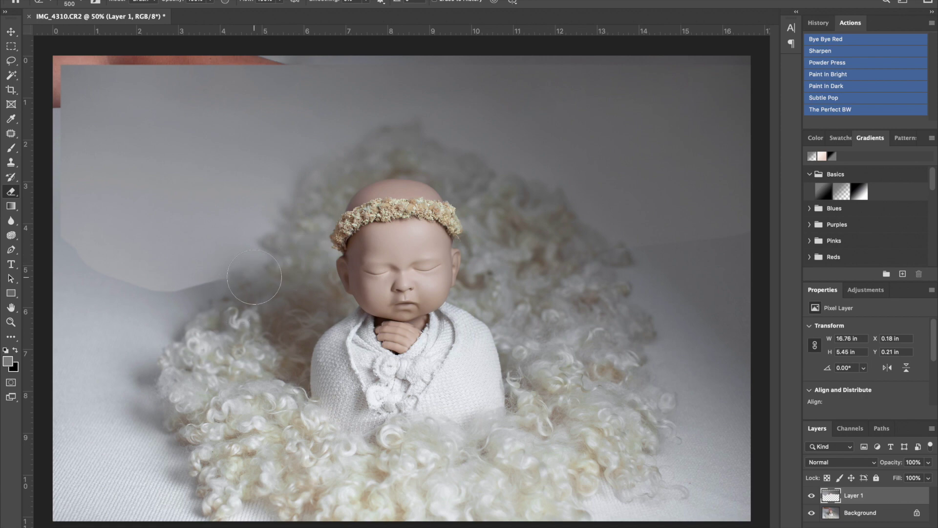
{"action": "left_click", "coordinate": [224, 280]}
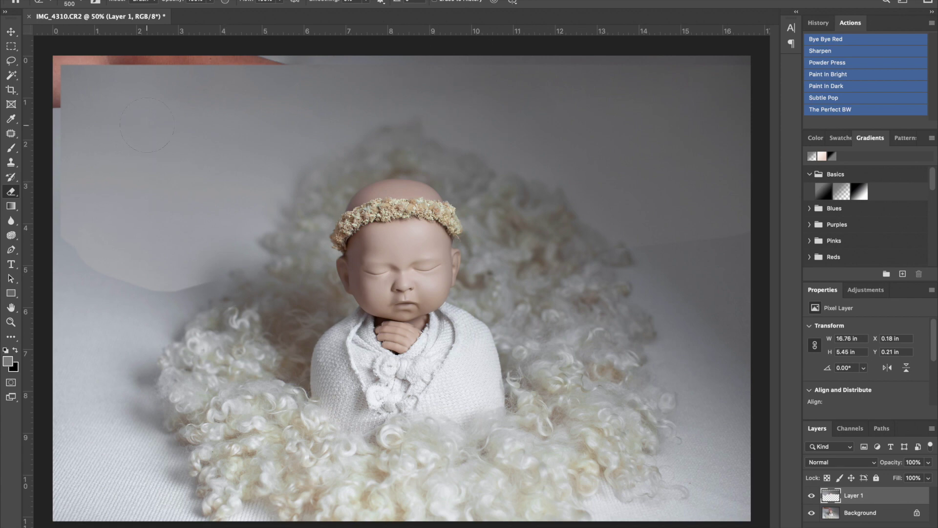
Crop in on the baby and rotate the image slightly clockwise, cutting off the leftover arm in the corner
{"action": "key", "text": "c"}
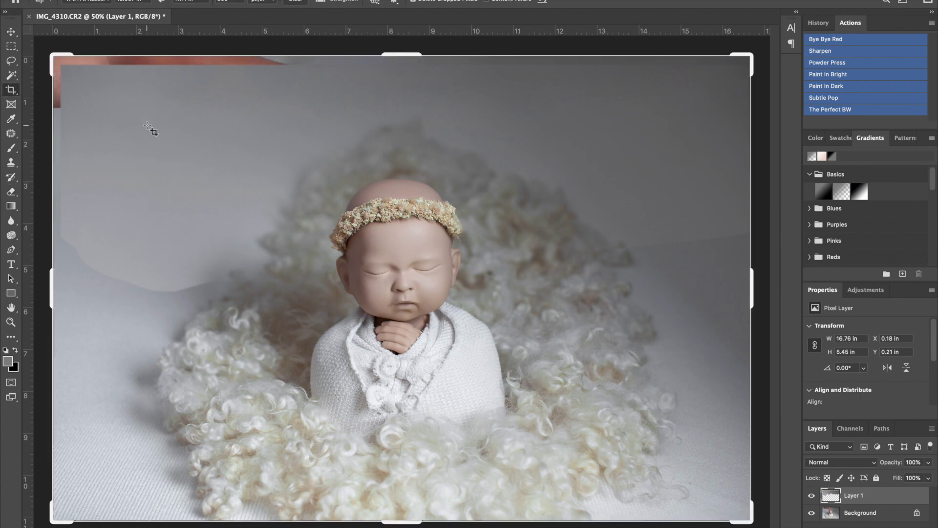
{"action": "left_click_drag", "start_coordinate": [52, 53], "coordinate": [81, 74]}
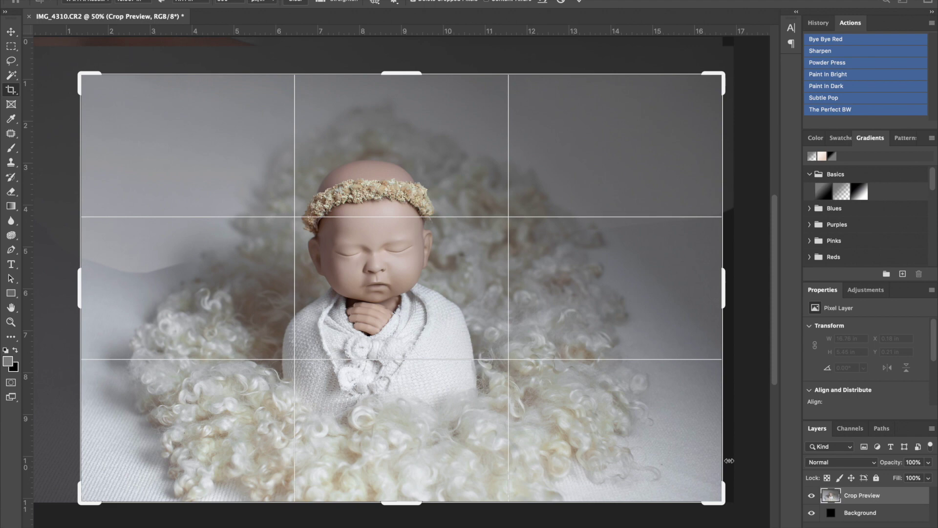
{"action": "left_click_drag", "start_coordinate": [724, 499], "coordinate": [699, 494]}
{"action": "left_click_drag", "start_coordinate": [727, 90], "coordinate": [736, 97]}
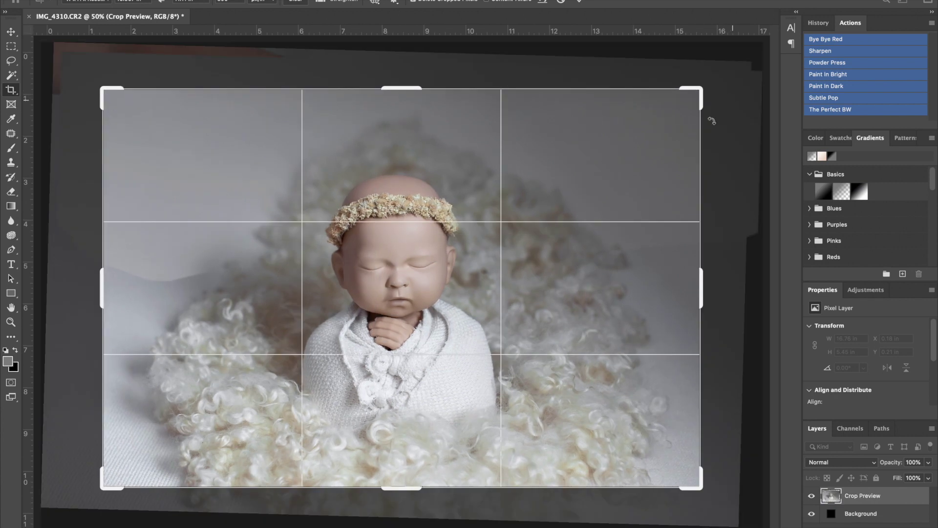
{"action": "left_click_drag", "start_coordinate": [696, 89], "coordinate": [685, 92]}
{"action": "left_click", "coordinate": [410, 352]}
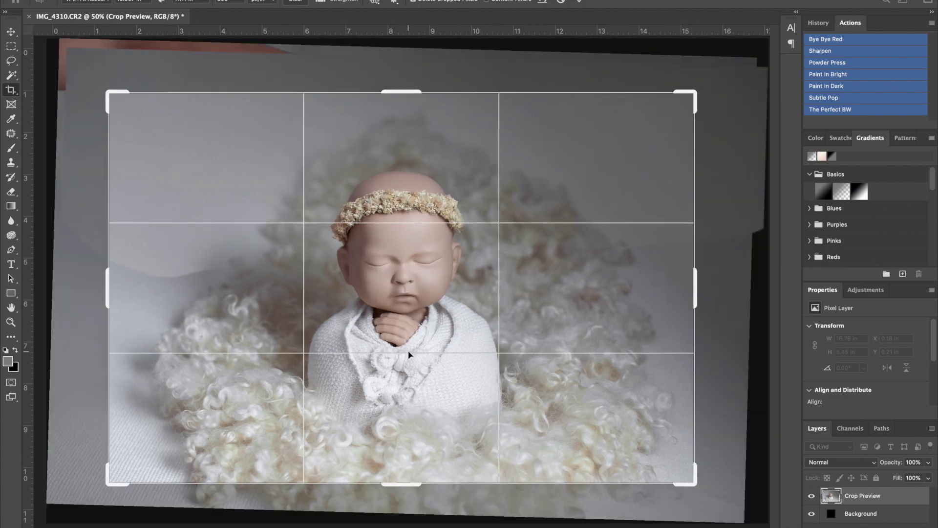
{"action": "key", "text": "Return"}
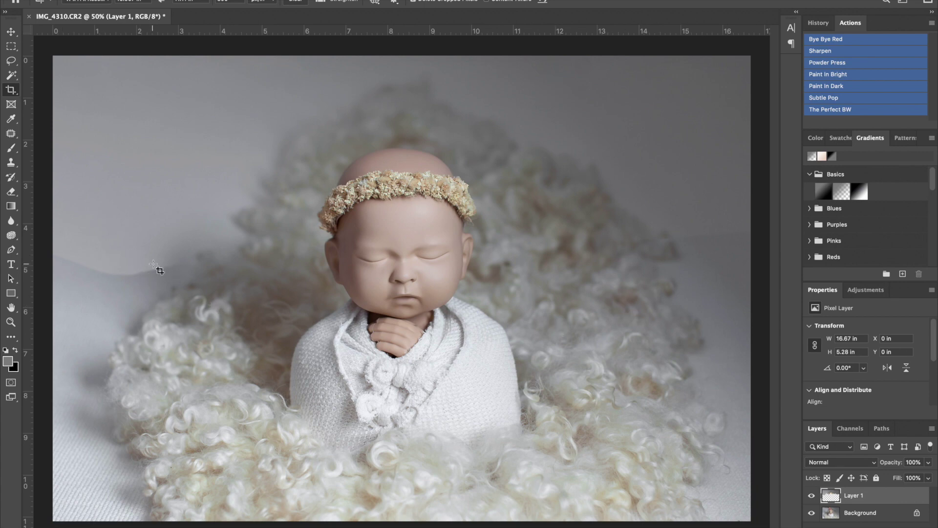
Run the Paint In Dark action and change the brush opacity for painting on the Darken mask
{"action": "key", "text": "v"}
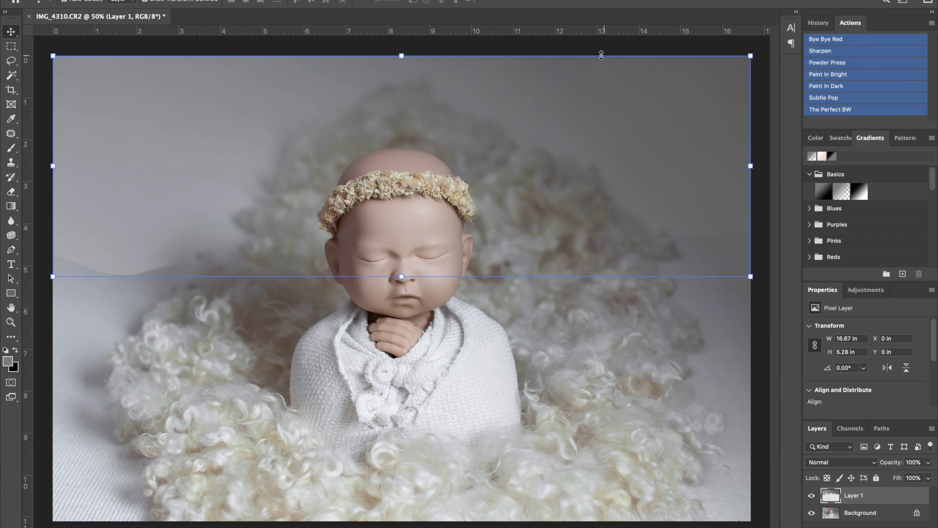
{"action": "left_click", "coordinate": [419, 308]}
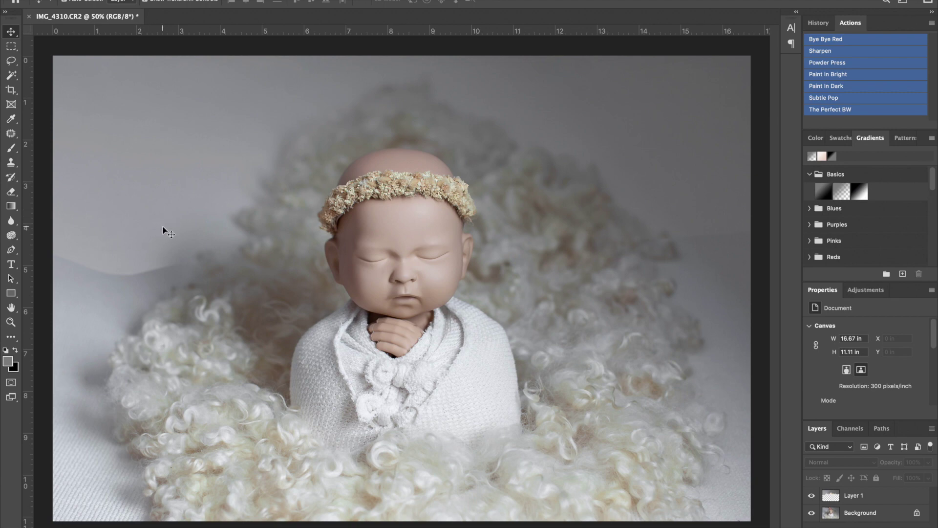
{"action": "left_click", "coordinate": [849, 86]}
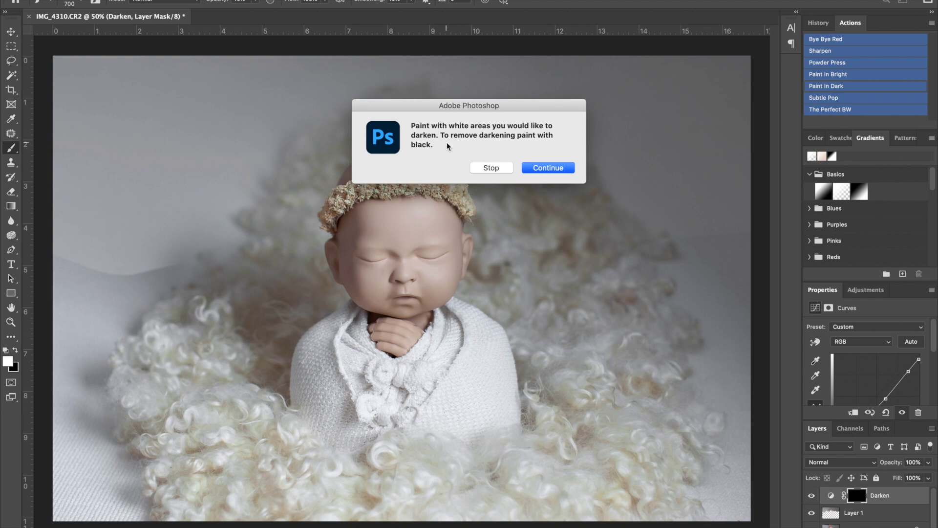
{"action": "left_click", "coordinate": [561, 166]}
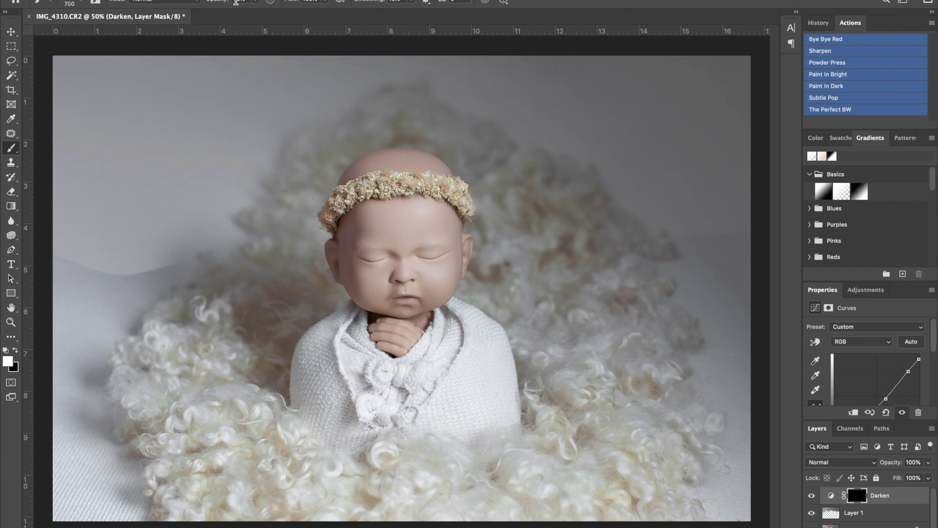
{"action": "type", "text": "4"}
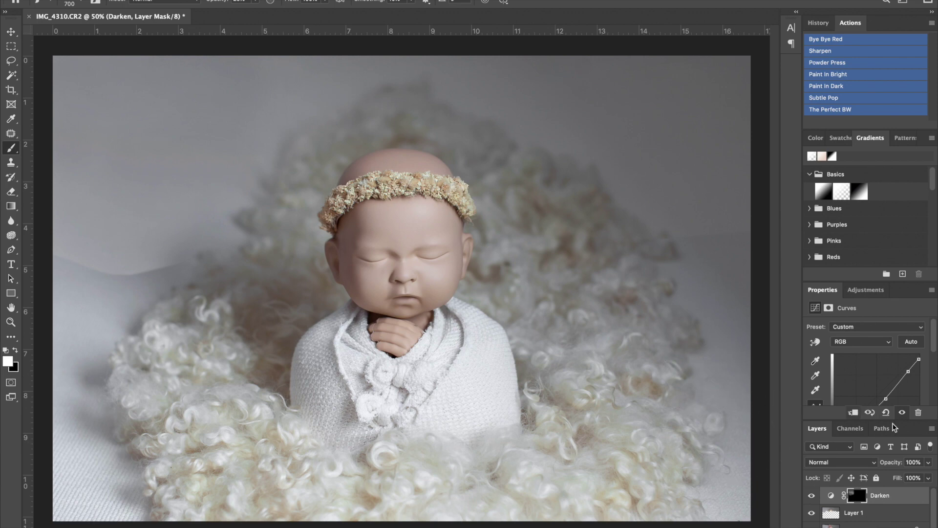
Flatten the image and patch away the backdrop seams on both sides of the fur
{"action": "left_click", "coordinate": [930, 429]}
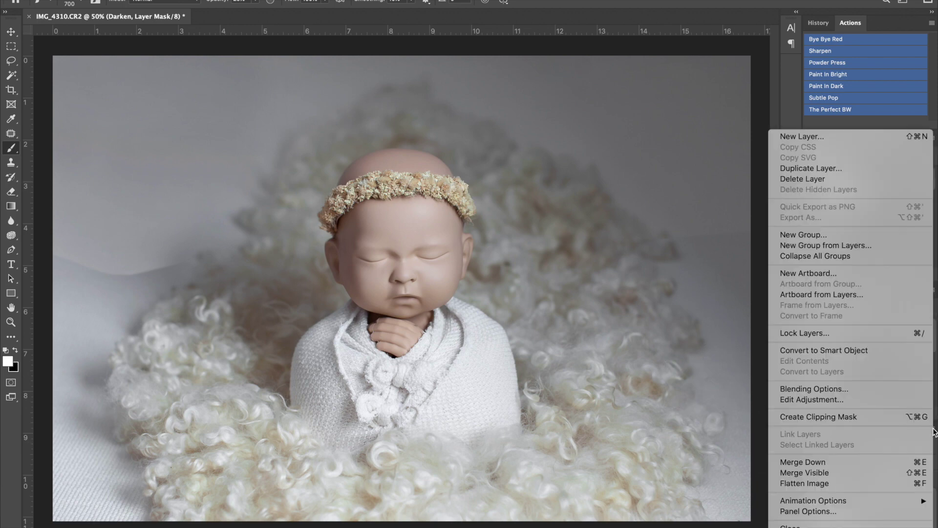
{"action": "left_click", "coordinate": [813, 483]}
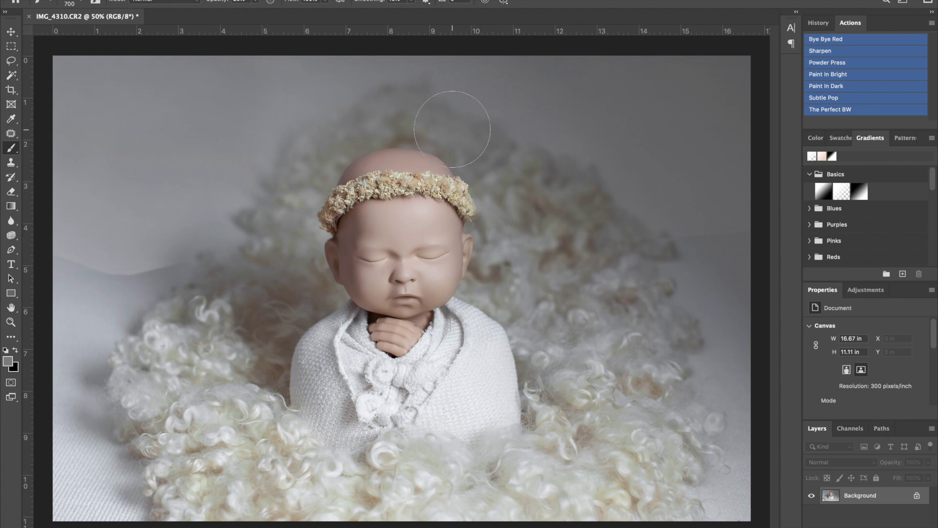
{"action": "left_click", "coordinate": [11, 133]}
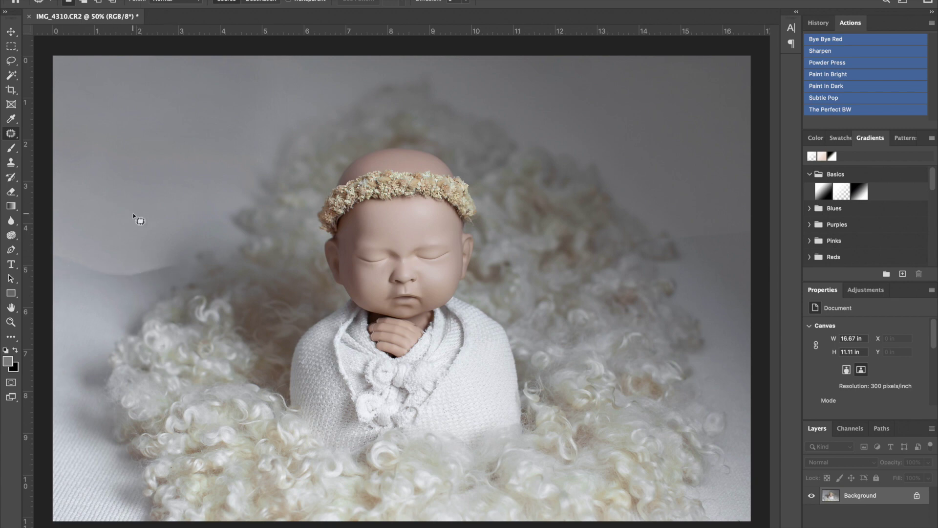
{"action": "mouse_move", "coordinate": [66, 243]}
{"action": "left_mouse_down"}
{"action": "mouse_move", "coordinate": [48, 262]}
{"action": "mouse_move", "coordinate": [99, 299]}
{"action": "mouse_move", "coordinate": [166, 284]}
{"action": "left_mouse_up"}
{"action": "mouse_move", "coordinate": [182, 240]}
{"action": "left_mouse_down"}
{"action": "mouse_move", "coordinate": [184, 228]}
{"action": "mouse_move", "coordinate": [53, 234]}
{"action": "left_mouse_up"}
{"action": "left_click_drag", "start_coordinate": [166, 234], "coordinate": [180, 183]}
{"action": "key", "text": "ctrl+d"}
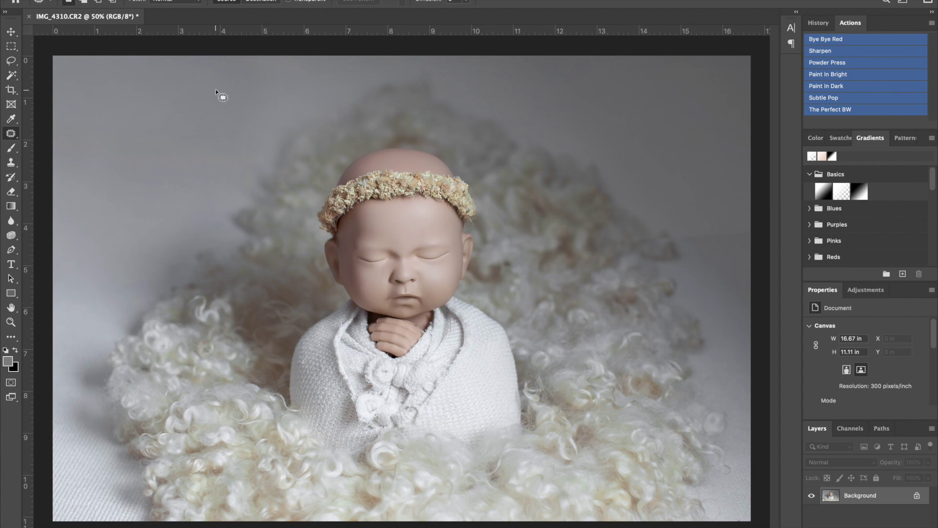
{"action": "mouse_move", "coordinate": [688, 251]}
{"action": "left_mouse_down"}
{"action": "mouse_move", "coordinate": [744, 247]}
{"action": "mouse_move", "coordinate": [757, 226]}
{"action": "mouse_move", "coordinate": [676, 216]}
{"action": "mouse_move", "coordinate": [669, 244]}
{"action": "mouse_move", "coordinate": [659, 231]}
{"action": "mouse_move", "coordinate": [665, 240]}
{"action": "left_mouse_up"}
{"action": "key", "text": "ctrl+d"}
{"action": "key", "text": "ctrl+d"}
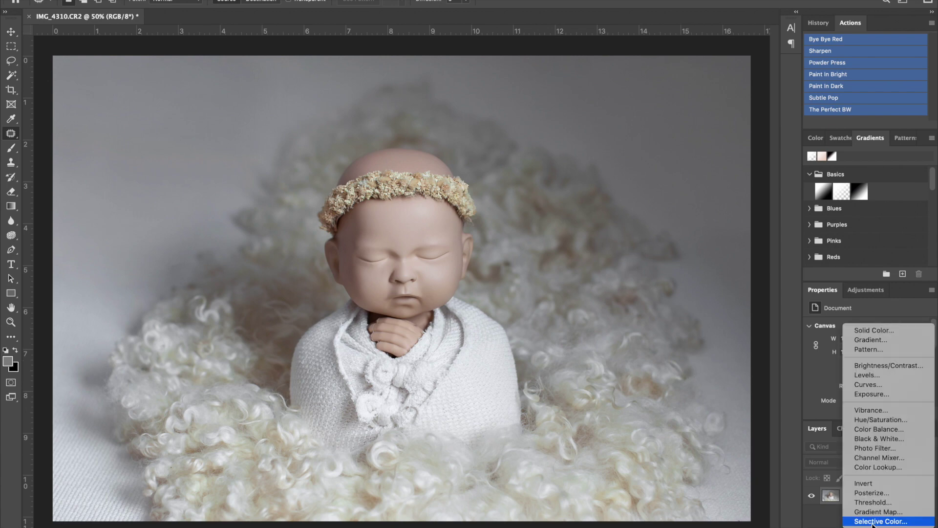
Add a Hue/Saturation adjustment layer and lower the saturation of the Blues to -73
{"action": "left_click", "coordinate": [890, 419]}
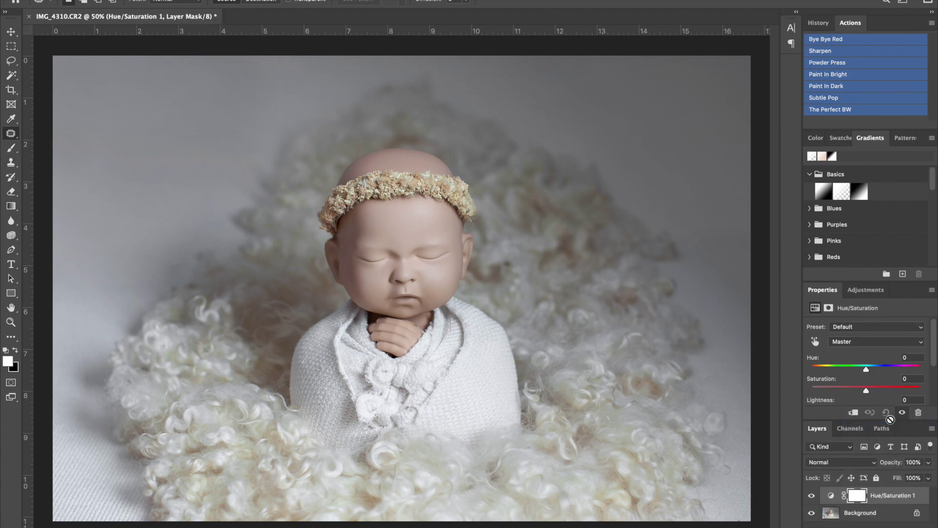
{"action": "left_click", "coordinate": [844, 327]}
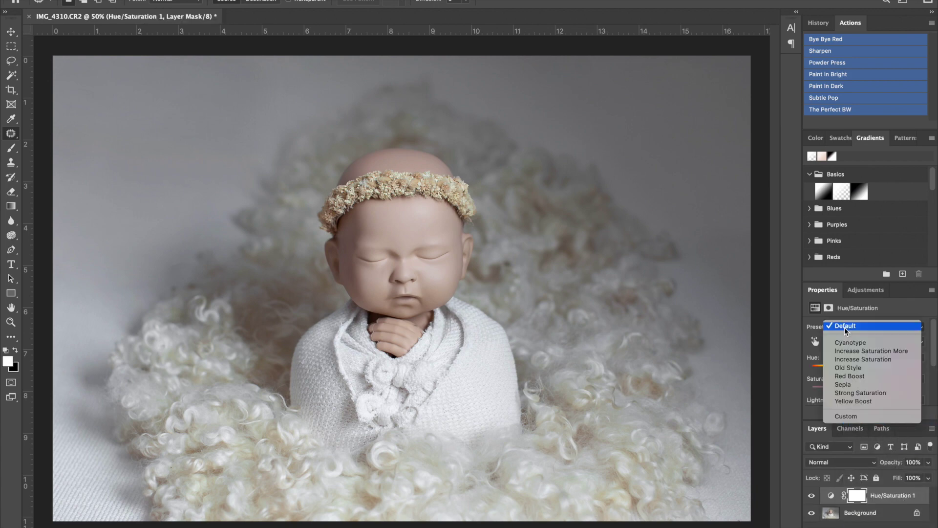
{"action": "left_click", "coordinate": [845, 327]}
{"action": "left_click", "coordinate": [845, 342]}
{"action": "left_click", "coordinate": [846, 382]}
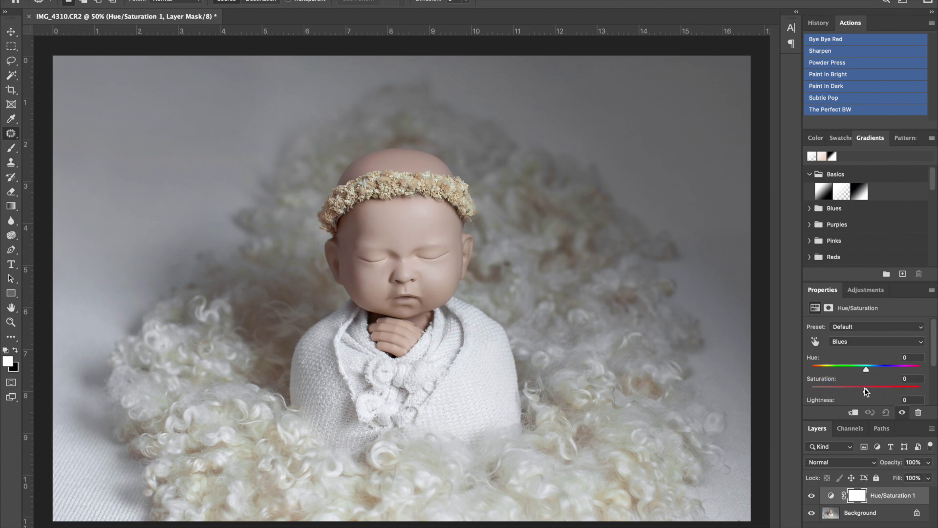
{"action": "left_click_drag", "start_coordinate": [867, 390], "coordinate": [826, 389]}
Lower the saturation of the Cyans in the same adjustment and flatten it into the photo
{"action": "left_click", "coordinate": [844, 341]}
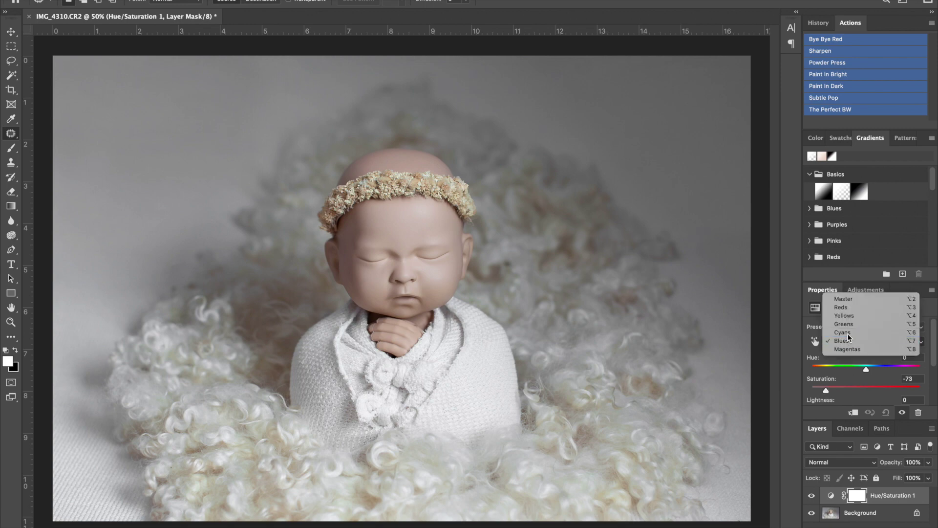
{"action": "left_click", "coordinate": [847, 333]}
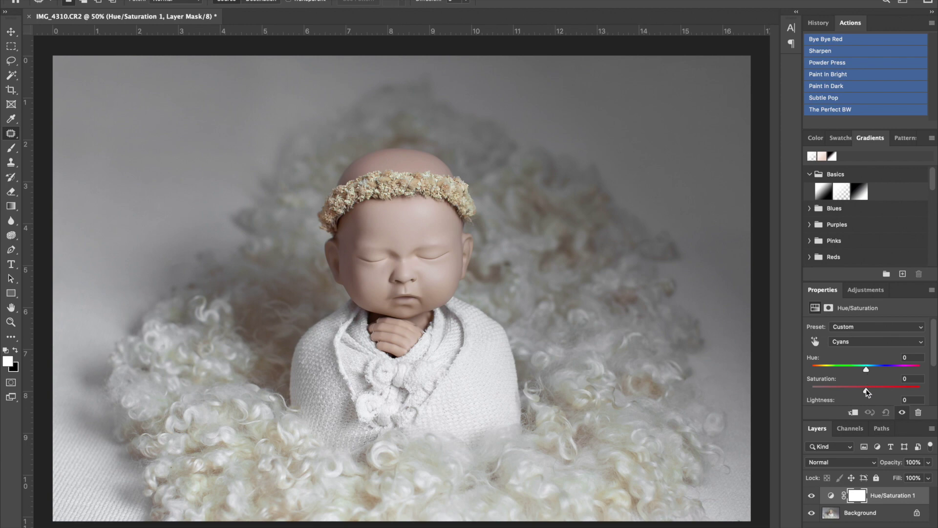
{"action": "left_click_drag", "start_coordinate": [866, 389], "coordinate": [838, 390]}
{"action": "key", "text": "Delete"}
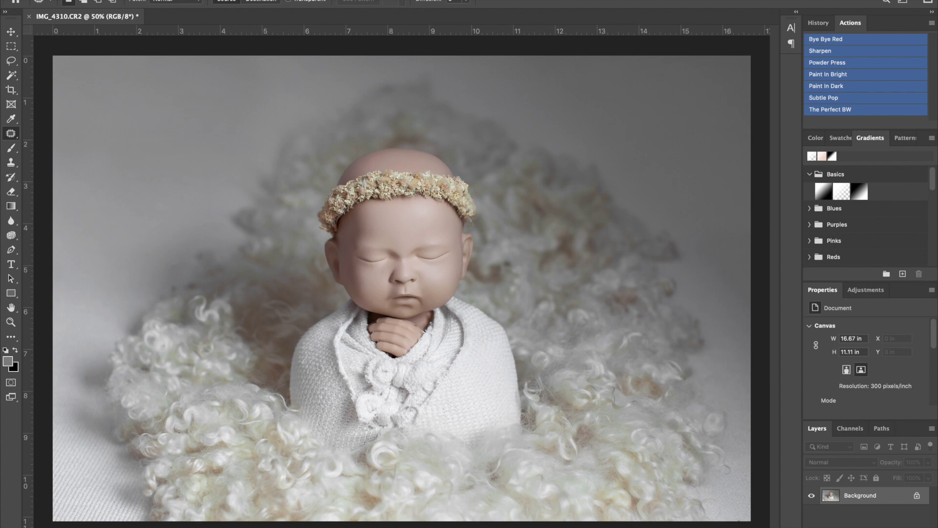
Apply a Shadows/Highlights adjustment with shadows at 0% and highlights at 2%, comparing the result with the preview off and on
{"action": "left_click", "coordinate": [142, 0]}
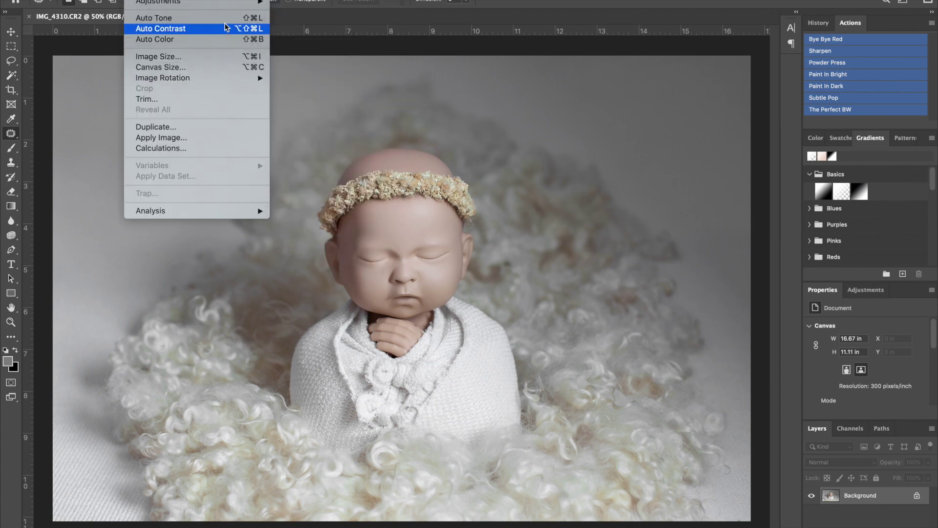
{"action": "mouse_move", "coordinate": [214, 2]}
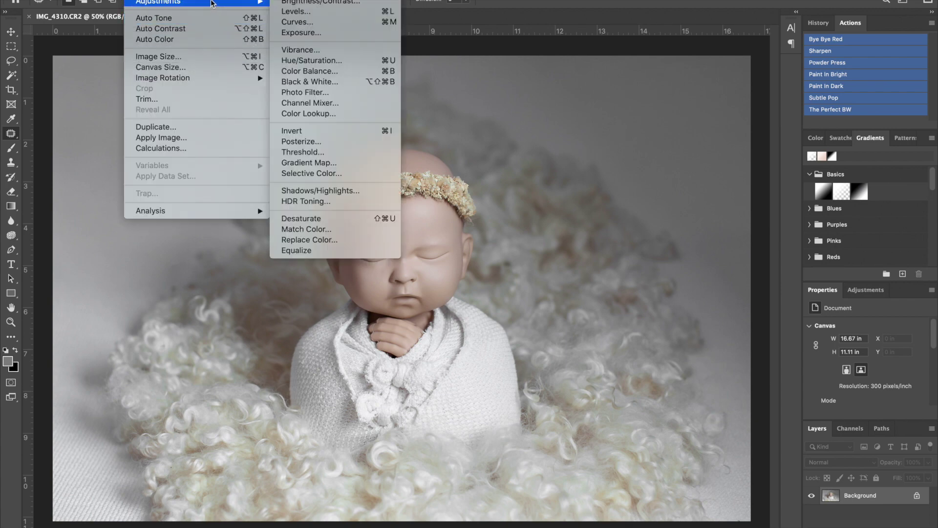
{"action": "left_click", "coordinate": [324, 190]}
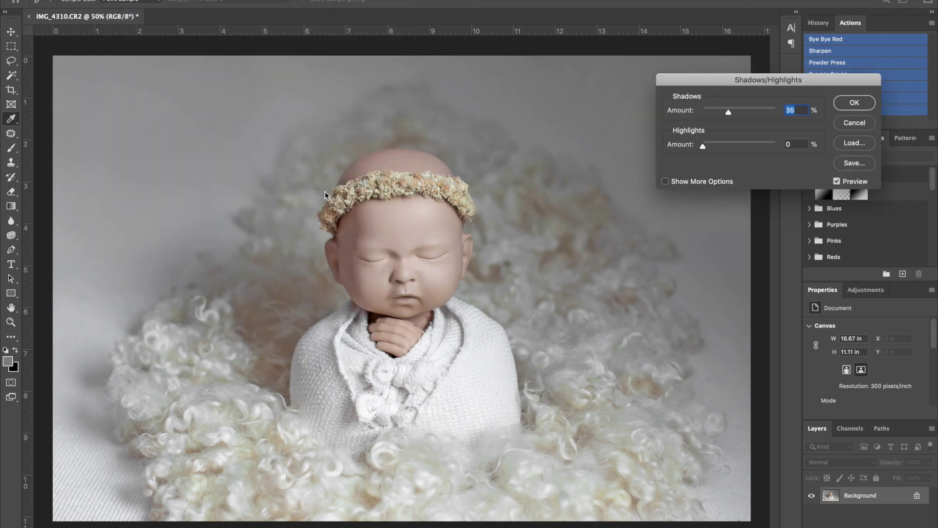
{"action": "left_click_drag", "start_coordinate": [728, 111], "coordinate": [683, 119]}
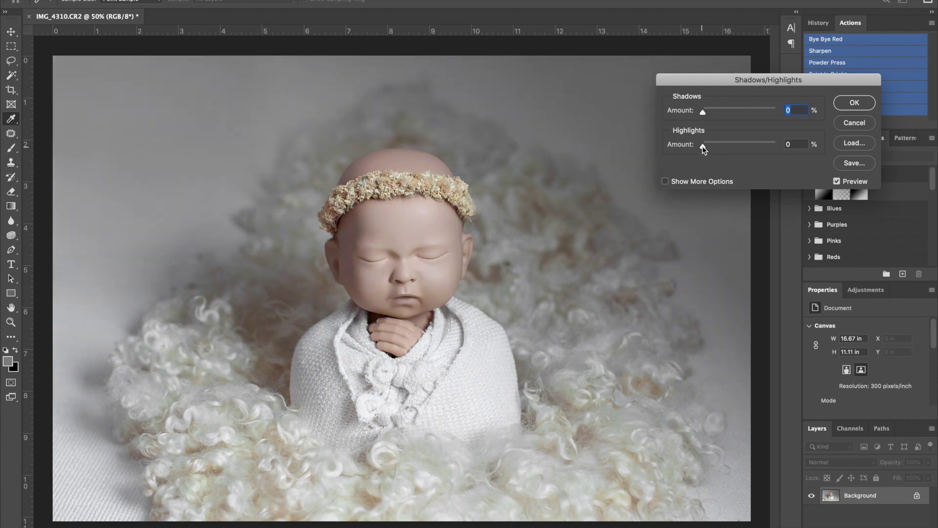
{"action": "left_click_drag", "start_coordinate": [703, 149], "coordinate": [706, 150]}
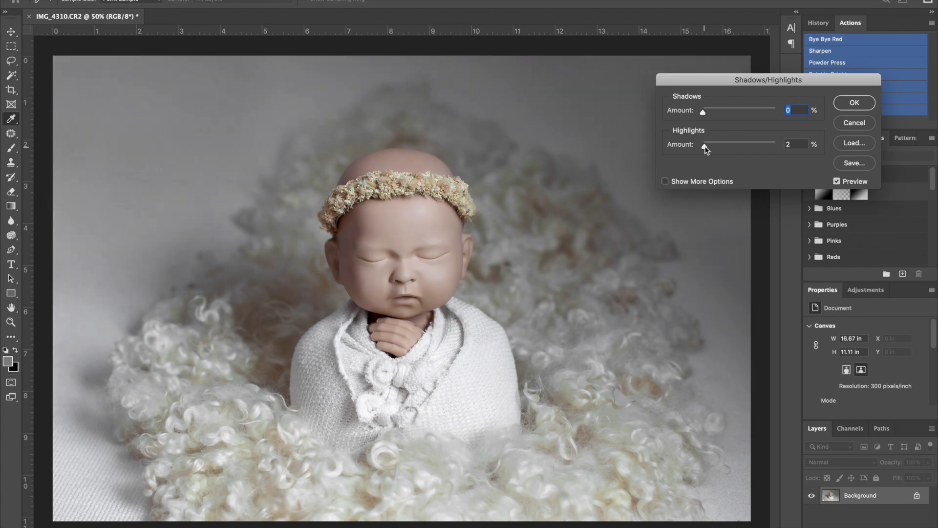
{"action": "left_click_drag", "start_coordinate": [707, 150], "coordinate": [695, 150]}
{"action": "left_click_drag", "start_coordinate": [704, 151], "coordinate": [705, 149]}
{"action": "left_click_drag", "start_coordinate": [704, 147], "coordinate": [705, 147]}
{"action": "left_click", "coordinate": [837, 182]}
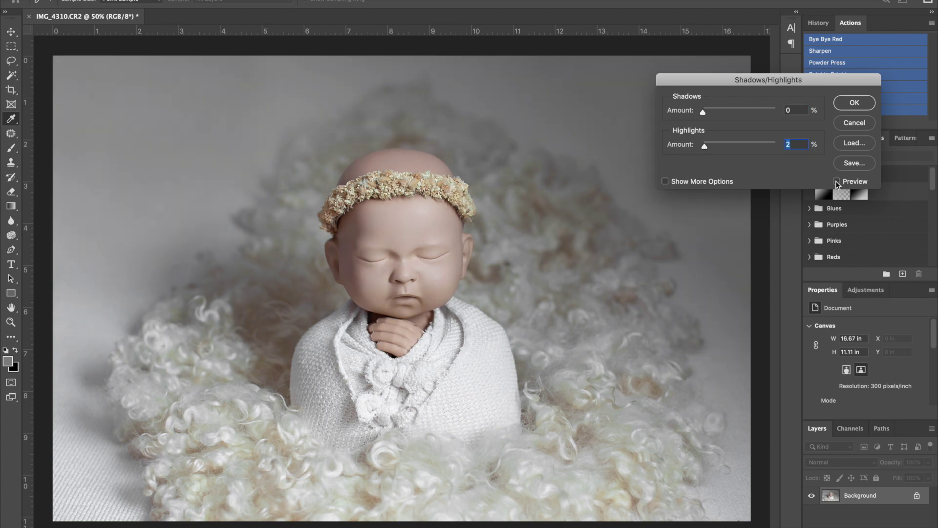
{"action": "left_click", "coordinate": [837, 182]}
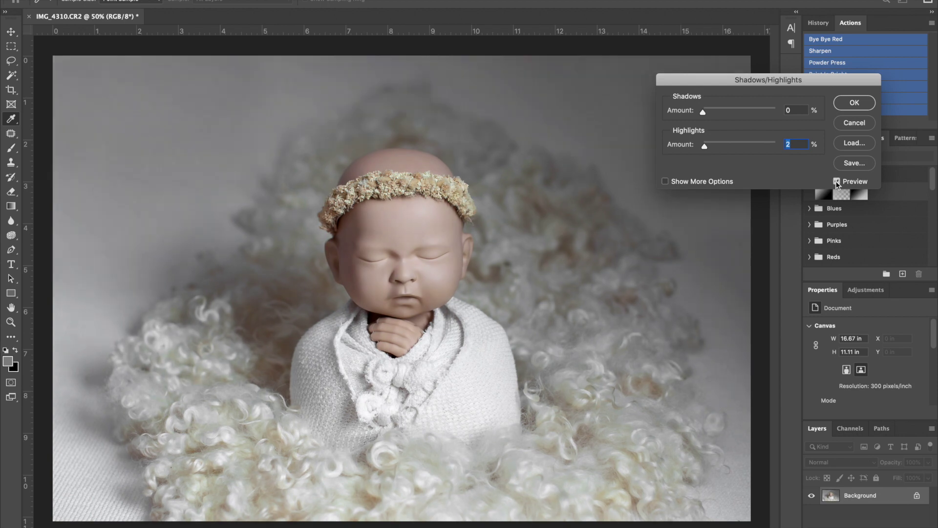
{"action": "left_click", "coordinate": [855, 103]}
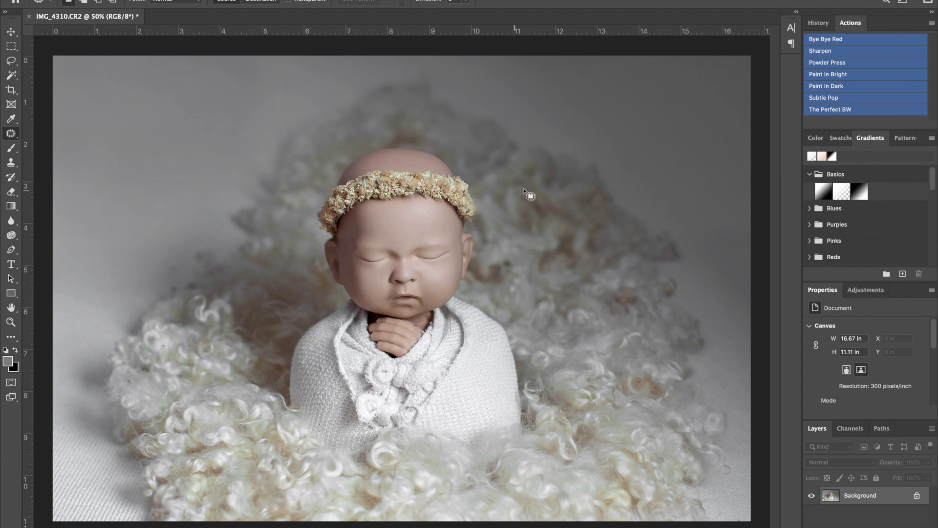
Run the Paint In Dark action, darken the front of the white wrap with a 300 px brush, and merge the Darken layer
{"action": "left_click", "coordinate": [830, 86]}
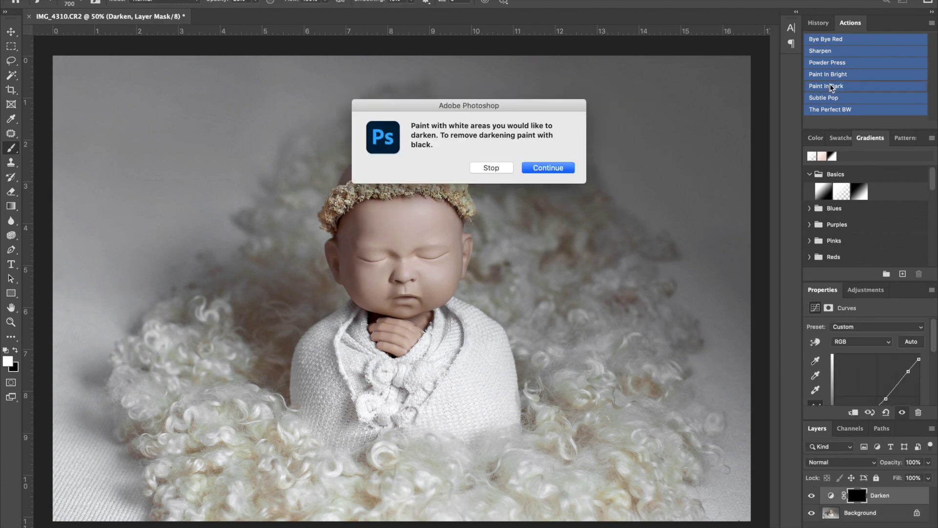
{"action": "key", "text": "Return"}
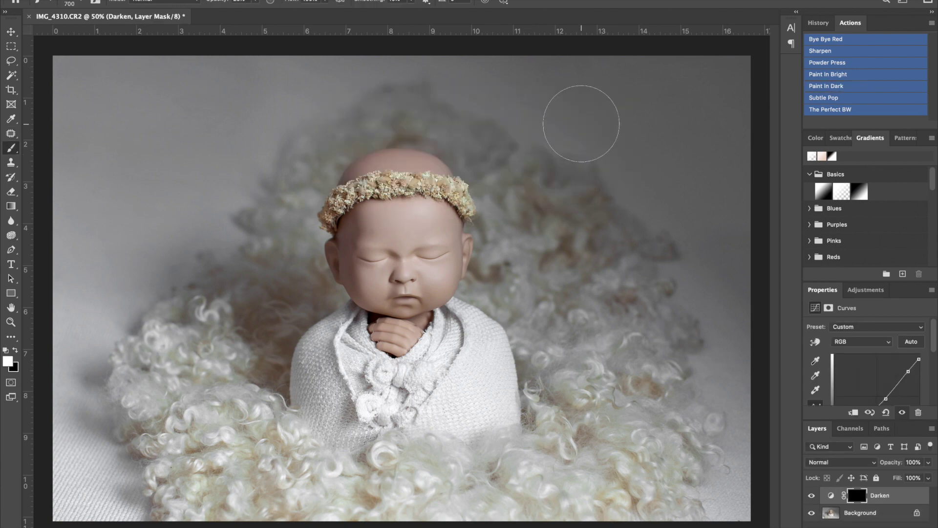
{"action": "key", "text": "bracketleft"}
{"action": "key", "text": "bracketleft"}
{"action": "key", "text": "bracketleft"}
{"action": "key", "text": "bracketleft"}
{"action": "mouse_move", "coordinate": [465, 385]}
{"action": "left_mouse_down"}
{"action": "mouse_move", "coordinate": [479, 390]}
{"action": "mouse_move", "coordinate": [481, 357]}
{"action": "mouse_move", "coordinate": [441, 355]}
{"action": "mouse_move", "coordinate": [420, 369]}
{"action": "mouse_move", "coordinate": [485, 415]}
{"action": "mouse_move", "coordinate": [505, 410]}
{"action": "mouse_move", "coordinate": [476, 324]}
{"action": "mouse_move", "coordinate": [472, 381]}
{"action": "mouse_move", "coordinate": [474, 362]}
{"action": "mouse_move", "coordinate": [374, 405]}
{"action": "mouse_move", "coordinate": [338, 339]}
{"action": "left_mouse_up"}
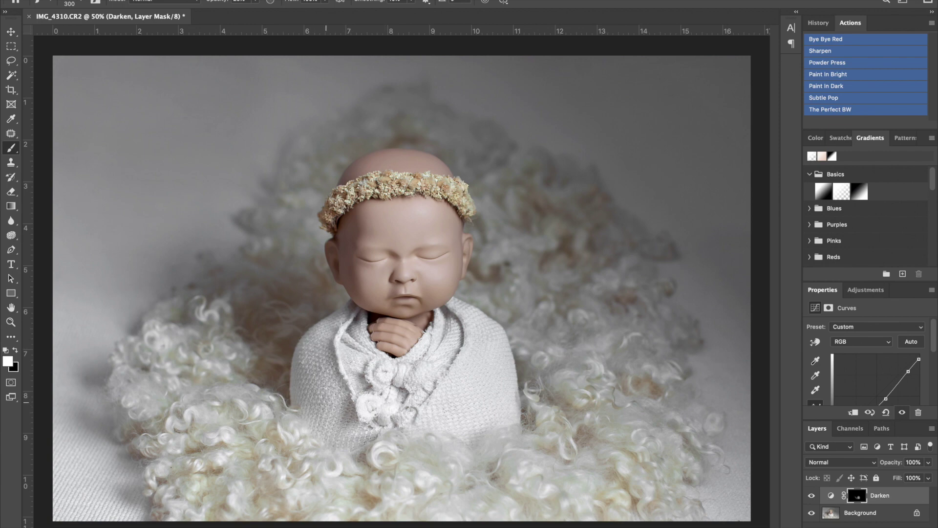
{"action": "mouse_move", "coordinate": [334, 431]}
{"action": "left_mouse_down"}
{"action": "mouse_move", "coordinate": [375, 434]}
{"action": "mouse_move", "coordinate": [395, 397]}
{"action": "left_mouse_up"}
{"action": "key", "text": "ctrl+e"}
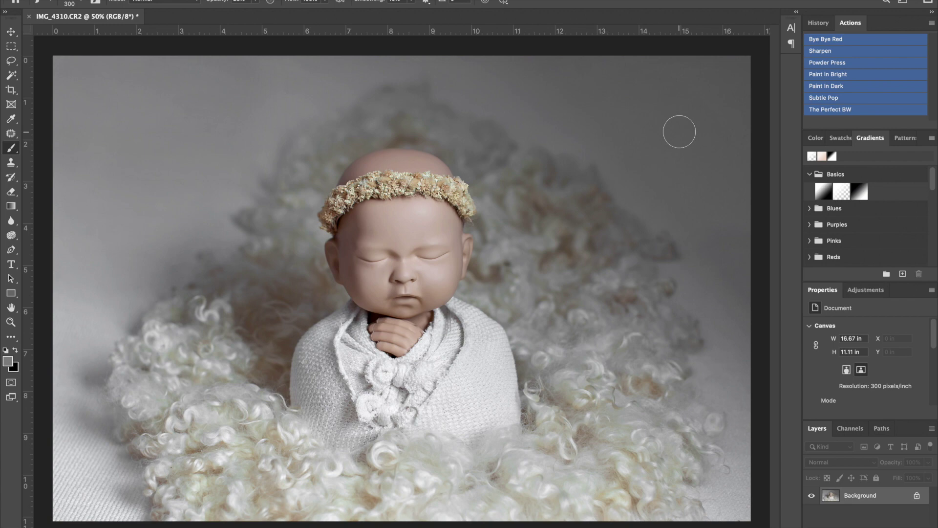
Run the Sharpen action and set the brush opacity to 30% for painting on its mask
{"action": "left_click", "coordinate": [825, 51]}
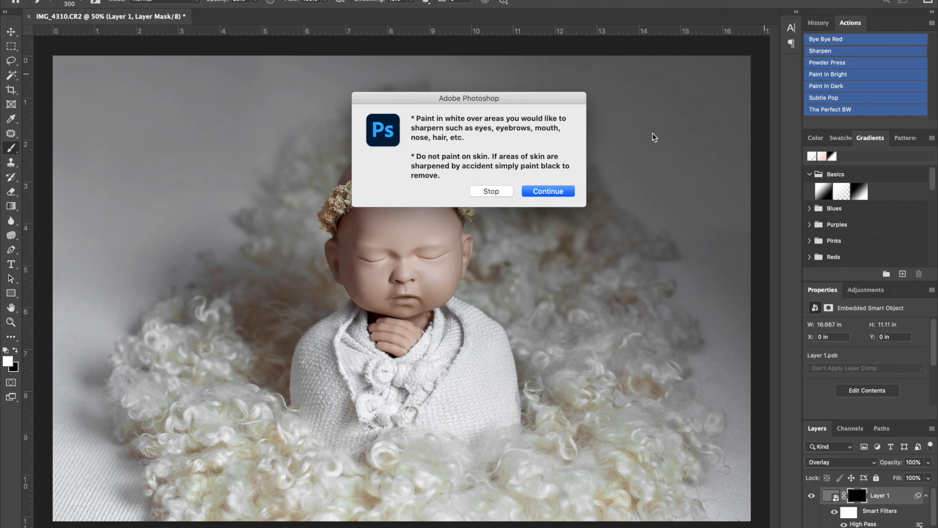
{"action": "left_click", "coordinate": [544, 192]}
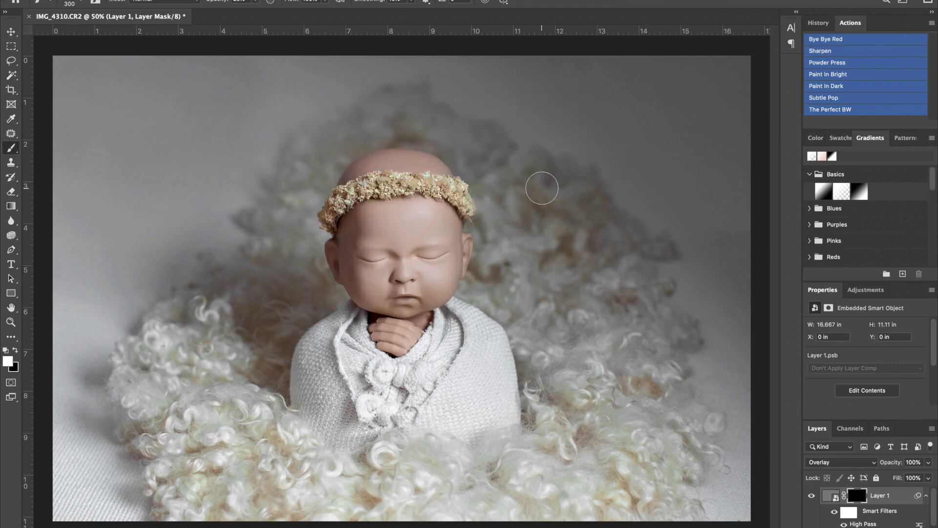
{"action": "left_click", "coordinate": [237, 2]}
{"action": "type", "text": "30"}
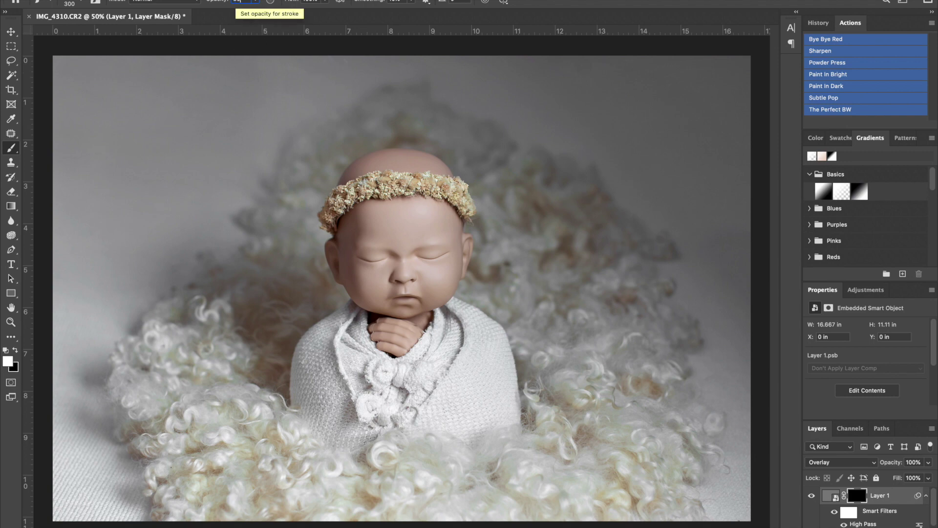
Paint the sharpening in over the baby's fine details with a 90 px brush and flatten the image
{"action": "key", "text": "ctrl+plus"}
{"action": "key", "text": "ctrl+plus"}
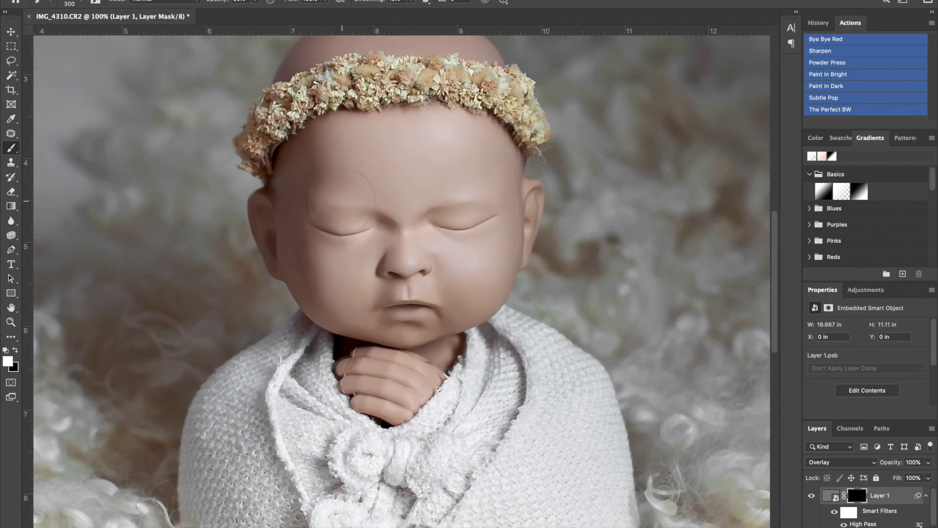
{"action": "key", "text": "bracketleft"}
{"action": "key", "text": "bracketleft"}
{"action": "key", "text": "bracketleft"}
{"action": "key", "text": "bracketleft"}
{"action": "key", "text": "bracketleft"}
{"action": "key", "text": "bracketleft"}
{"action": "scroll", "coordinate": [347, 321], "scroll_direction": "down", "scroll_amount": 5}
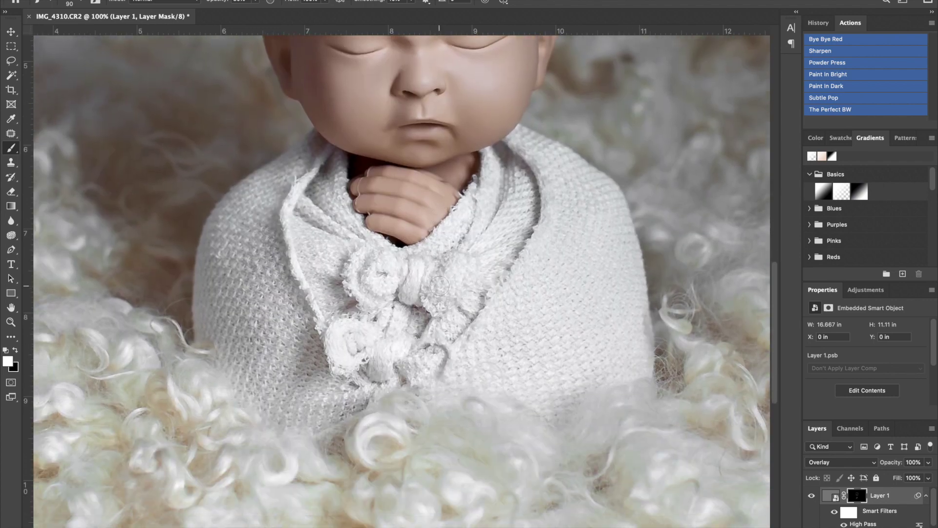
{"action": "key", "text": "ctrl+shift+e"}
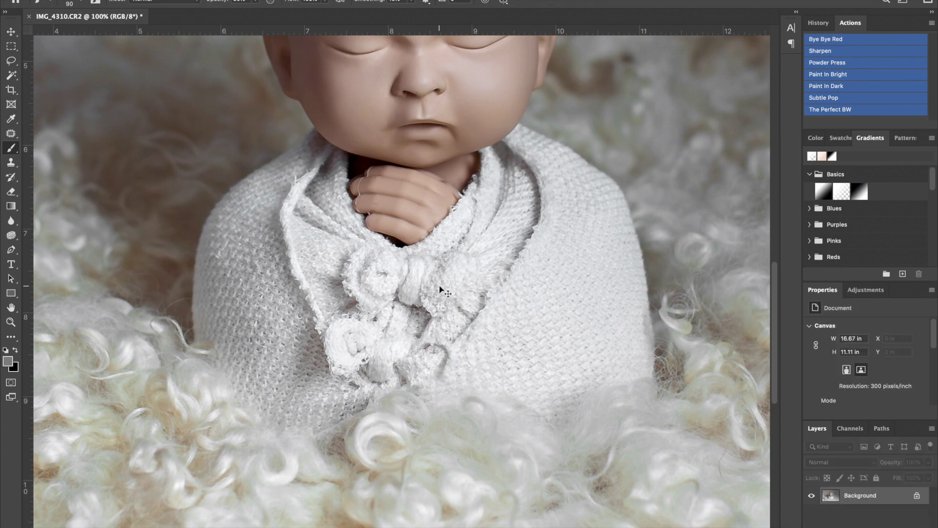
Patch away the stray bits along the lower edge of the flower headband on the forehead
{"action": "key", "text": "ctrl+0"}
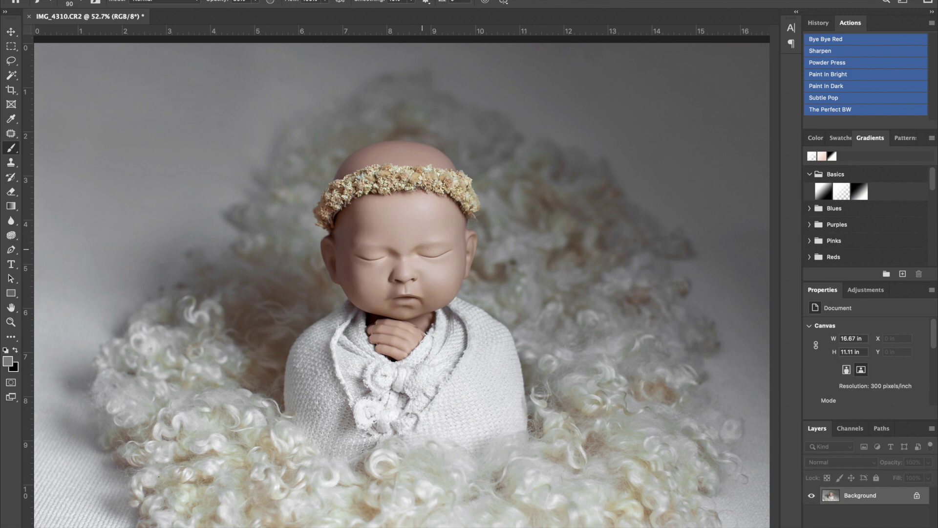
{"action": "key", "text": "ctrl+1"}
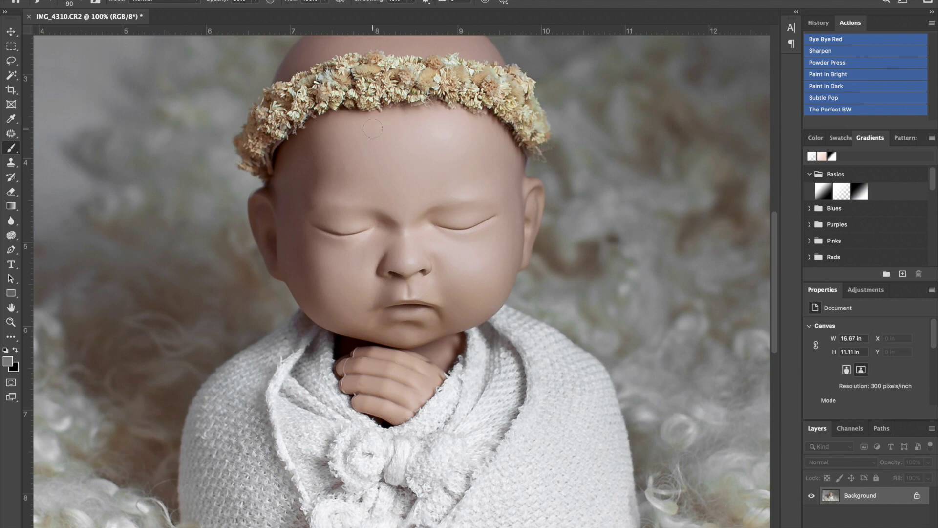
{"action": "key", "text": "j"}
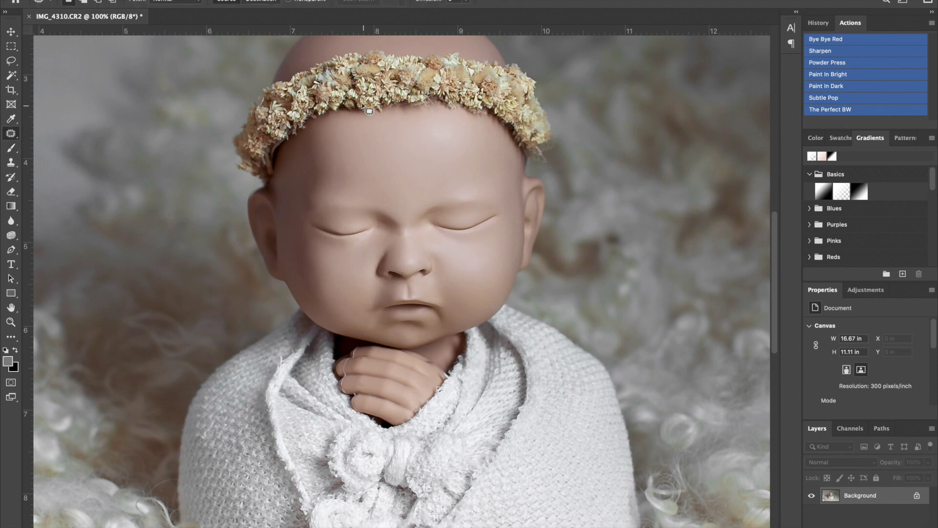
{"action": "mouse_move", "coordinate": [346, 106]}
{"action": "left_mouse_down"}
{"action": "mouse_move", "coordinate": [374, 117]}
{"action": "mouse_move", "coordinate": [398, 109]}
{"action": "mouse_move", "coordinate": [362, 100]}
{"action": "mouse_move", "coordinate": [373, 113]}
{"action": "mouse_move", "coordinate": [344, 111]}
{"action": "left_mouse_up"}
{"action": "key", "text": "ctrl+d"}
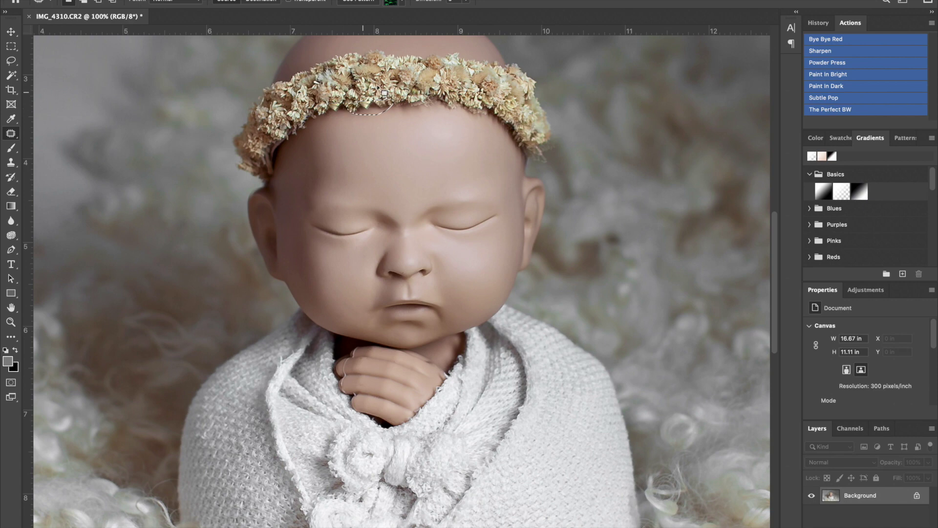
{"action": "mouse_move", "coordinate": [406, 110]}
{"action": "left_mouse_down"}
{"action": "mouse_move", "coordinate": [426, 96]}
{"action": "mouse_move", "coordinate": [398, 105]}
{"action": "left_mouse_up"}
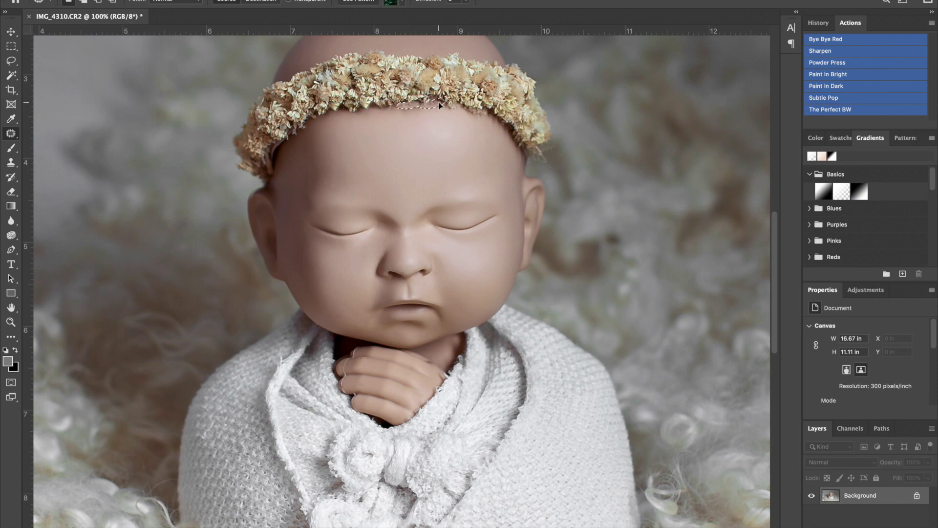
{"action": "key", "text": "ctrl+d"}
{"action": "mouse_move", "coordinate": [426, 109]}
{"action": "left_mouse_down"}
{"action": "mouse_move", "coordinate": [467, 107]}
{"action": "mouse_move", "coordinate": [425, 103]}
{"action": "mouse_move", "coordinate": [459, 104]}
{"action": "left_mouse_up"}
{"action": "key", "text": "ctrl+d"}
{"action": "key", "text": "ctrl+d"}
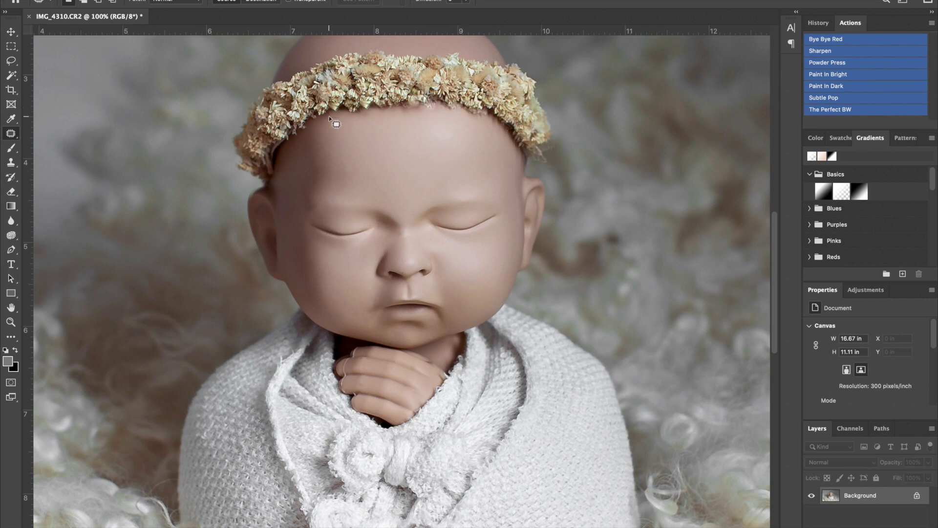
Run the Powder Press action and smooth small areas of the face on the Brush On mask with a 60 px brush
{"action": "key", "text": "ctrl+0"}
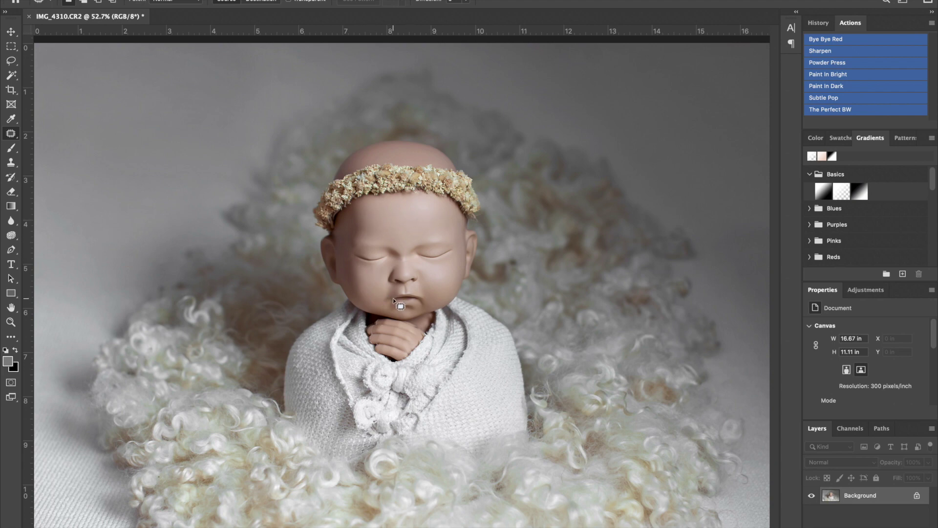
{"action": "left_click", "coordinate": [844, 63]}
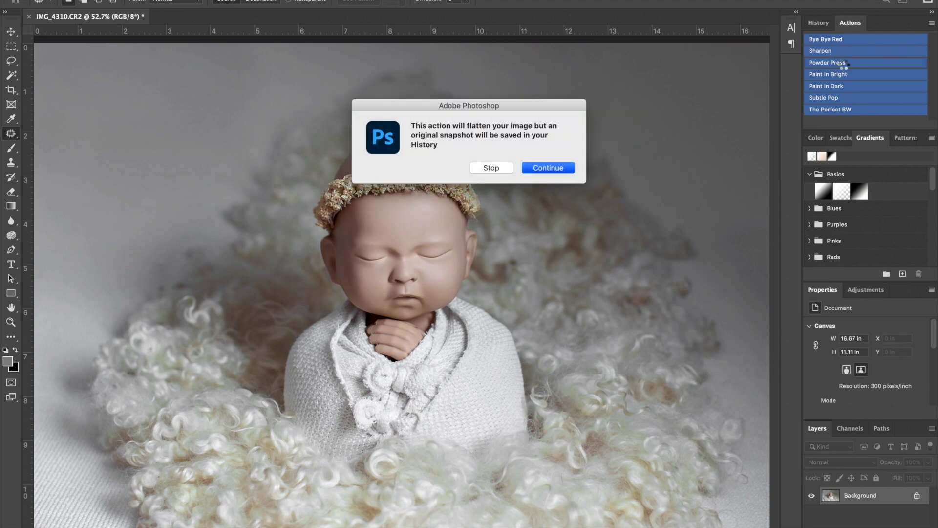
{"action": "key", "text": "Return"}
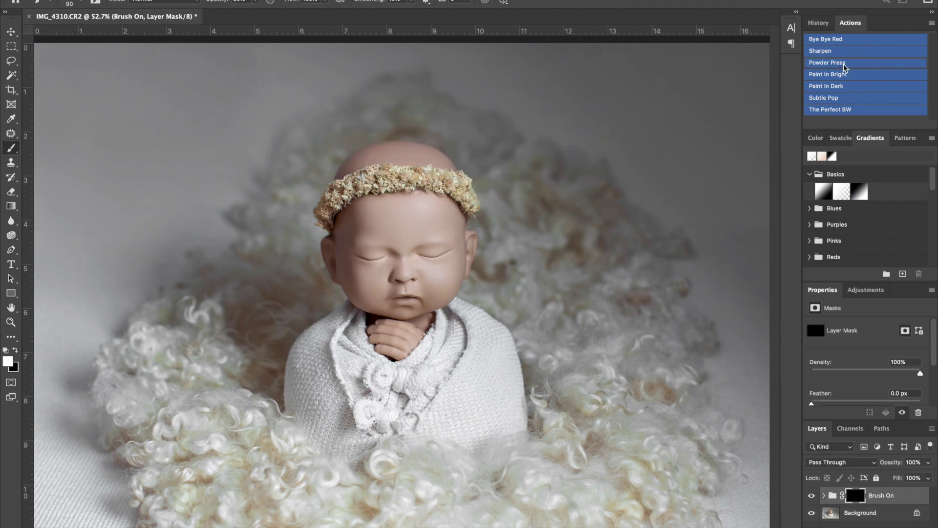
{"action": "key", "text": "Return"}
{"action": "key", "text": "ctrl+plus"}
{"action": "key", "text": "ctrl+plus"}
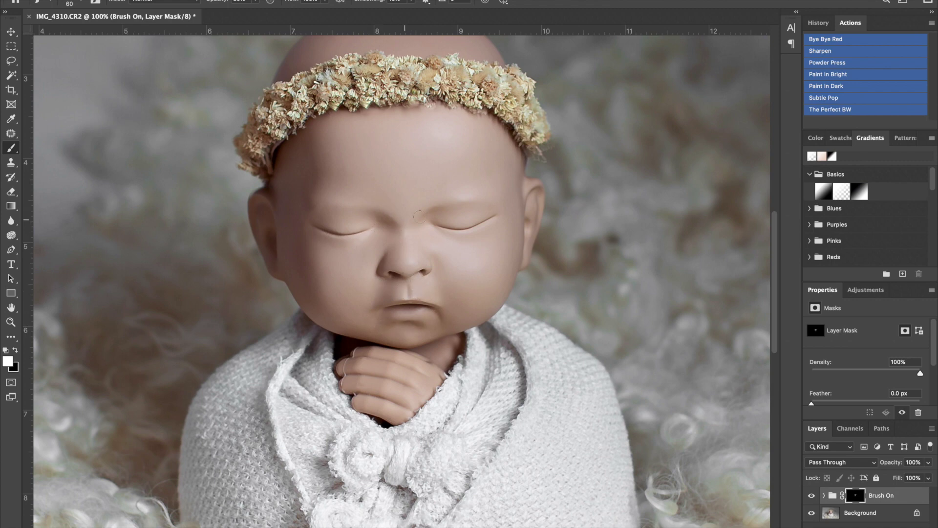
Enlarge the brush to 175 px and paint the skin smoothing over the larger areas of the baby's face
{"action": "scroll", "coordinate": [424, 217], "scroll_direction": "up", "scroll_amount": 3}
{"action": "scroll", "coordinate": [424, 216], "scroll_direction": "left", "scroll_amount": 1}
{"action": "key", "text": "bracketright"}
{"action": "key", "text": "bracketright"}
{"action": "key", "text": "bracketright"}
{"action": "key", "text": "bracketright"}
{"action": "key", "text": "bracketright"}
{"action": "key", "text": "bracketright"}
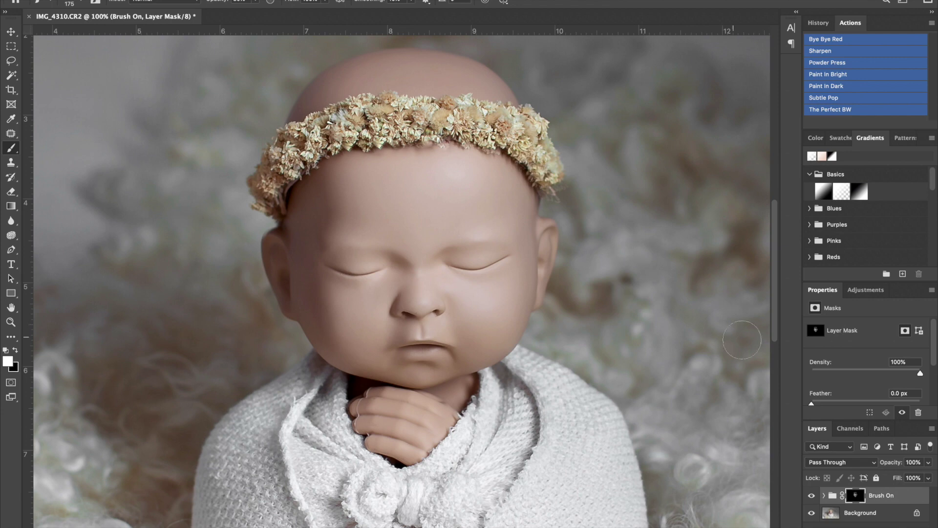
Compare the face with and without the Brush On skin smoothing and flatten the image
{"action": "left_click", "coordinate": [811, 495]}
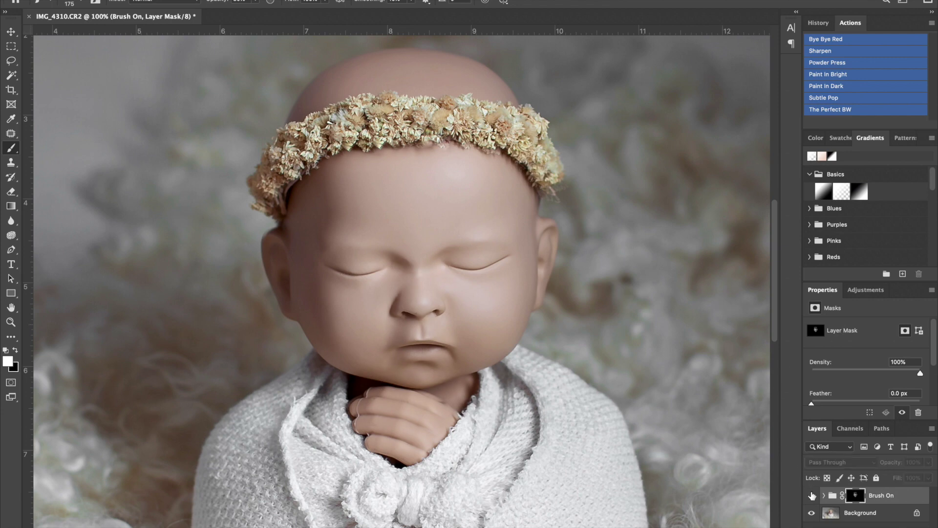
{"action": "left_click", "coordinate": [812, 495]}
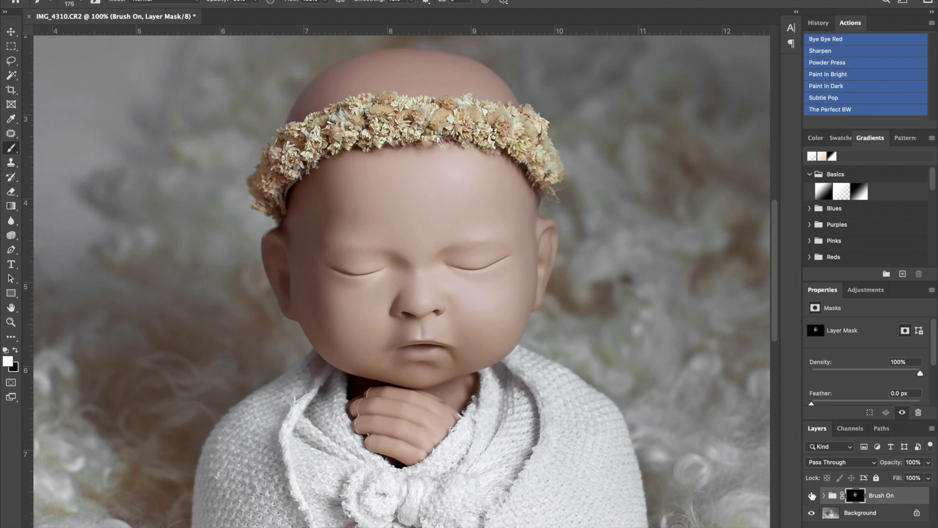
{"action": "left_click", "coordinate": [812, 495]}
{"action": "left_click", "coordinate": [812, 495]}
{"action": "key", "text": "ctrl+0"}
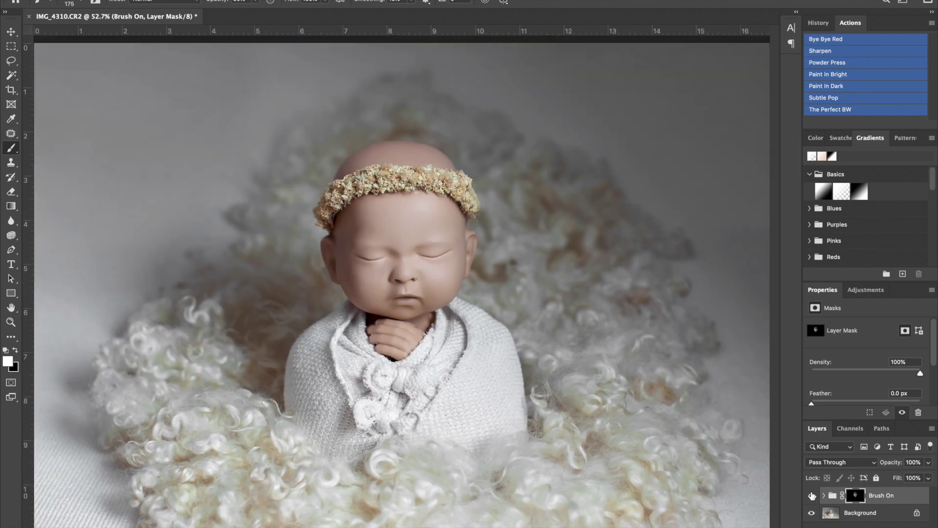
{"action": "key", "text": "Delete"}
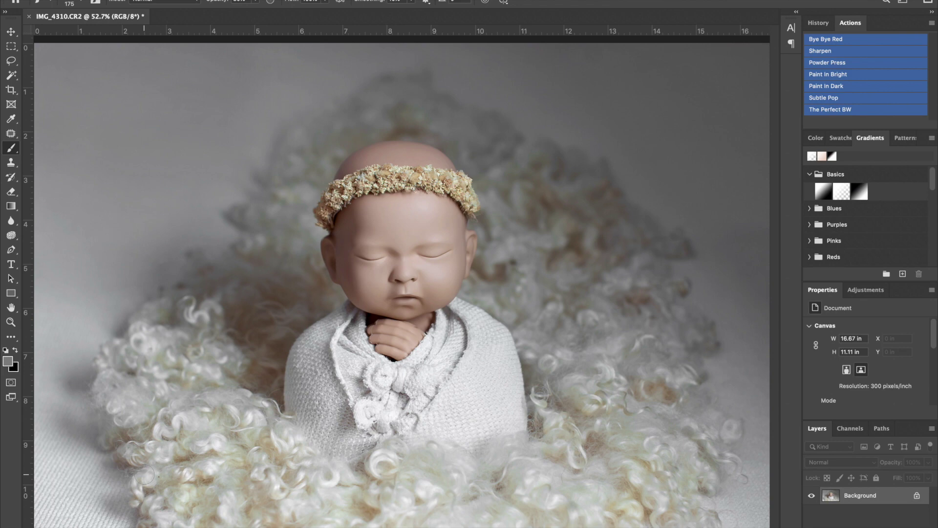
Lasso loosely around the baby and fluff with a feathered edge, invert the selection and copy the outer backdrop to a new layer
{"action": "key", "text": "l"}
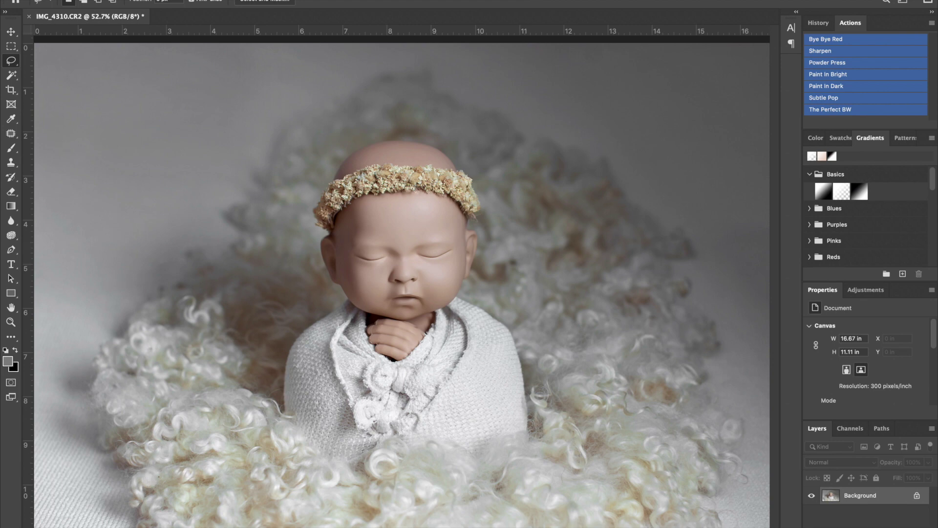
{"action": "left_click", "coordinate": [156, 2]}
{"action": "type", "text": "4"}
{"action": "key", "text": "ctrl+minus"}
{"action": "mouse_move", "coordinate": [259, 89]}
{"action": "left_mouse_down"}
{"action": "mouse_move", "coordinate": [146, 138]}
{"action": "mouse_move", "coordinate": [95, 371]}
{"action": "mouse_move", "coordinate": [102, 460]}
{"action": "mouse_move", "coordinate": [117, 484]}
{"action": "mouse_move", "coordinate": [317, 514]}
{"action": "mouse_move", "coordinate": [526, 520]}
{"action": "mouse_move", "coordinate": [691, 501]}
{"action": "mouse_move", "coordinate": [714, 416]}
{"action": "mouse_move", "coordinate": [708, 342]}
{"action": "mouse_move", "coordinate": [728, 235]}
{"action": "mouse_move", "coordinate": [627, 139]}
{"action": "mouse_move", "coordinate": [482, 66]}
{"action": "mouse_move", "coordinate": [343, 89]}
{"action": "mouse_move", "coordinate": [255, 89]}
{"action": "left_mouse_up"}
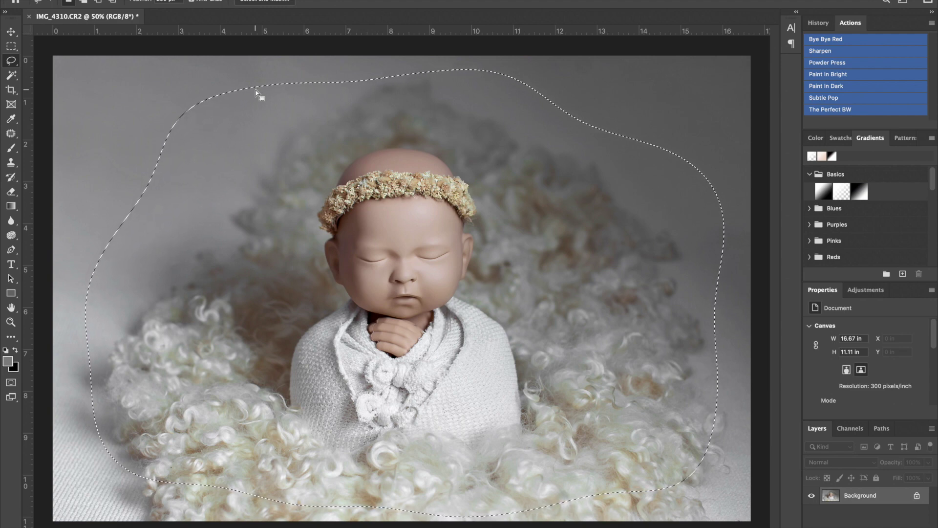
{"action": "key", "text": "ctrl+shift+i"}
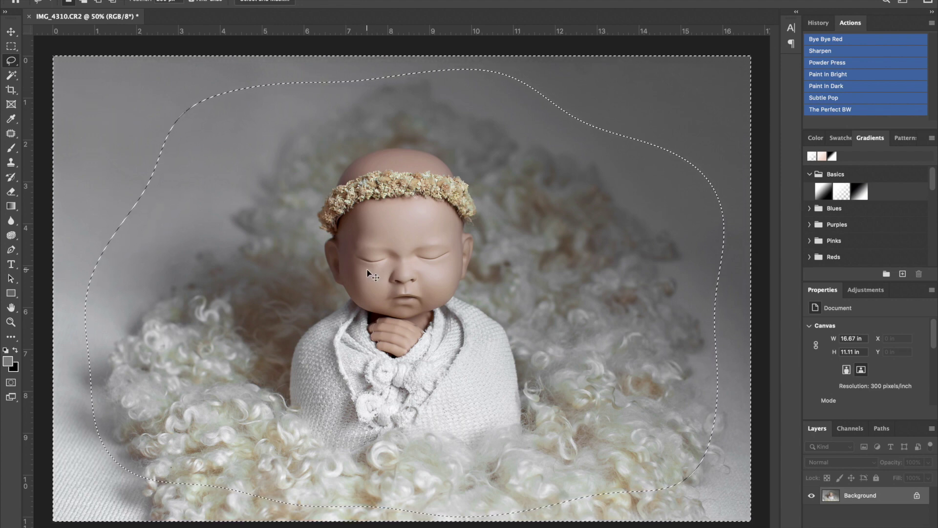
{"action": "key", "text": "ctrl+j"}
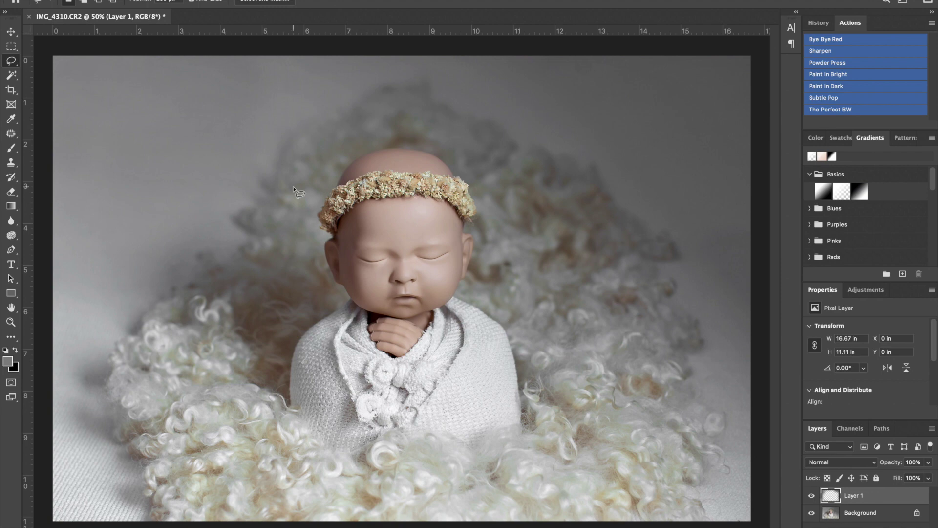
Apply a Gaussian Blur with a 247.5 pixel radius to the copied backdrop layer after comparing the preview
{"action": "left_click", "coordinate": [259, 1]}
{"action": "mouse_move", "coordinate": [274, 104]}
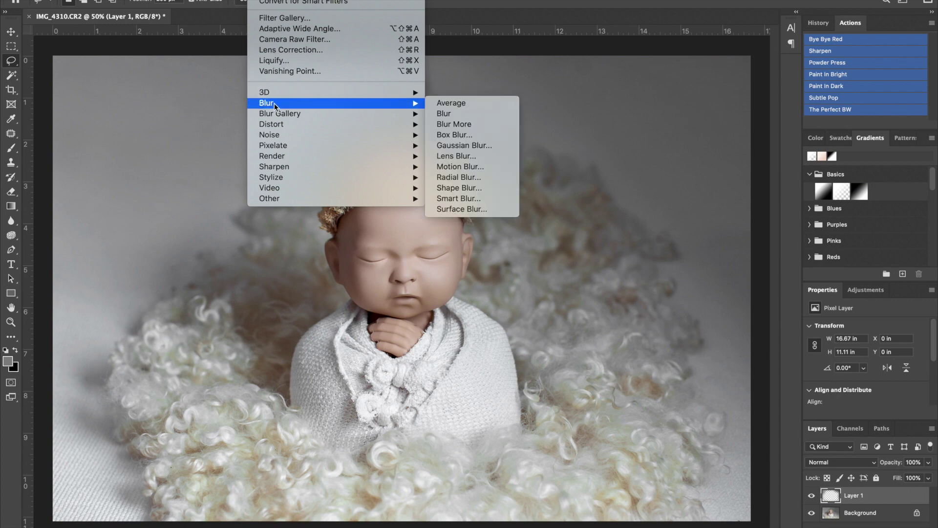
{"action": "left_click", "coordinate": [468, 144]}
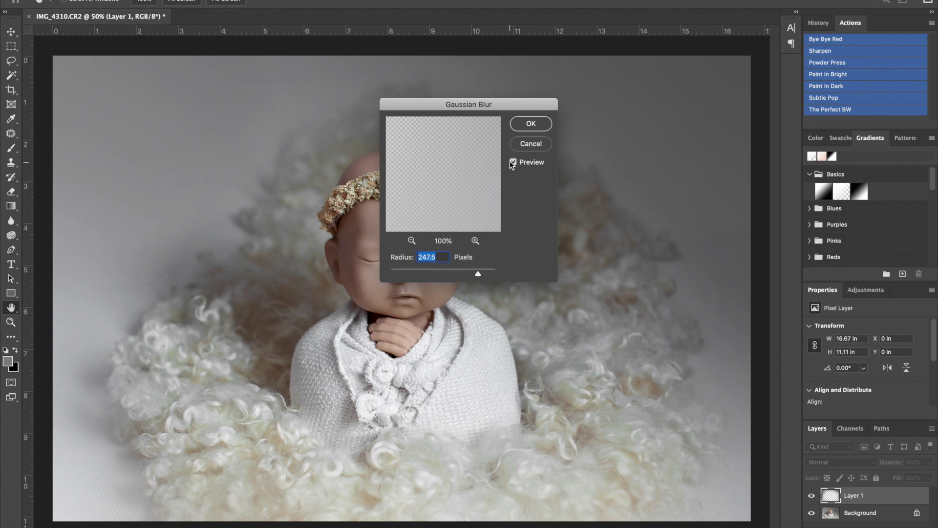
{"action": "left_click_drag", "start_coordinate": [467, 106], "coordinate": [848, 63]}
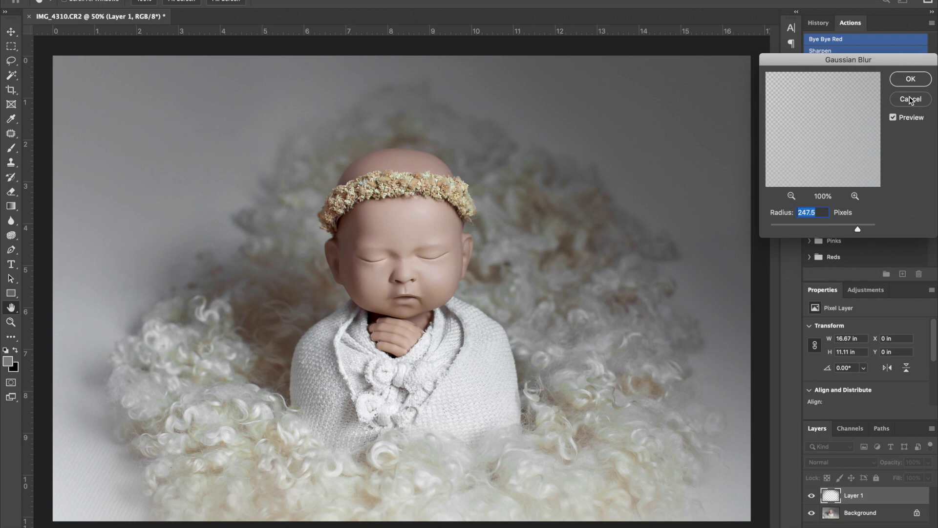
{"action": "left_click", "coordinate": [893, 118]}
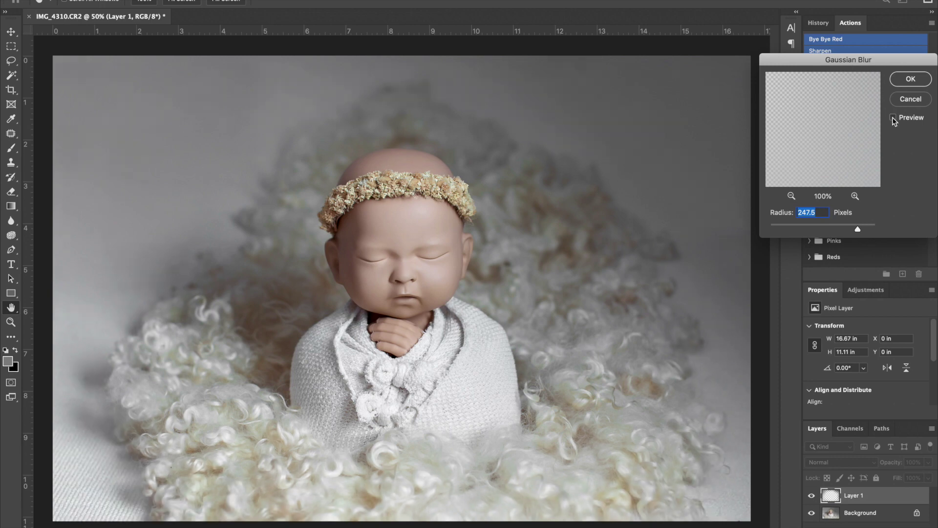
{"action": "left_click", "coordinate": [893, 118]}
{"action": "left_click", "coordinate": [894, 118]}
{"action": "left_click", "coordinate": [893, 119]}
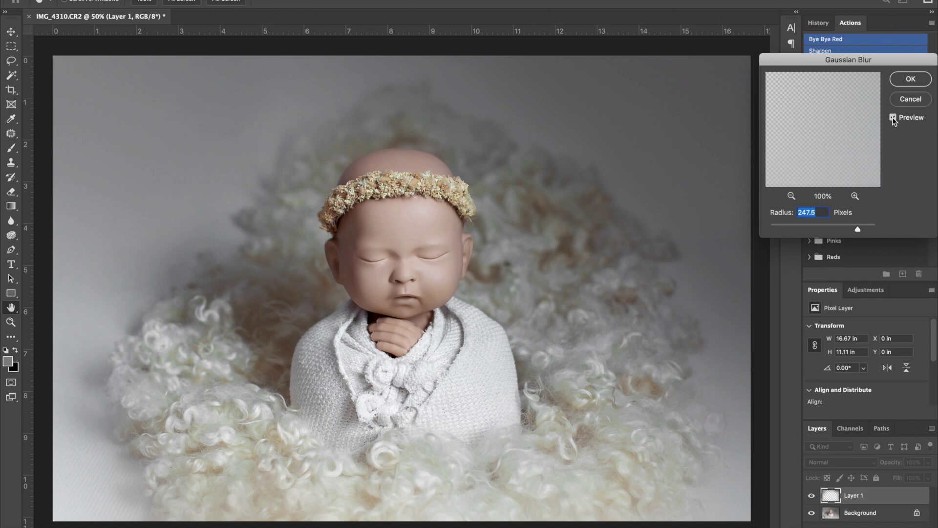
{"action": "left_click", "coordinate": [911, 81]}
{"action": "left_click", "coordinate": [910, 81]}
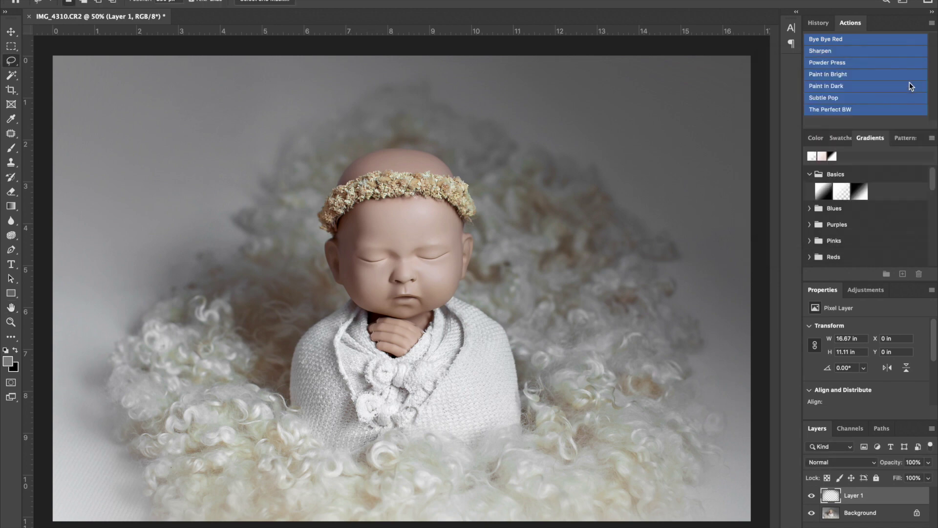
Enlarge the Eraser to 900 px for the blurred backdrop layer and merge the layer into the background
{"action": "key", "text": "l"}
{"action": "key", "text": "e"}
{"action": "key", "text": "bracketright"}
{"action": "key", "text": "bracketright"}
{"action": "key", "text": "bracketright"}
{"action": "key", "text": "bracketright"}
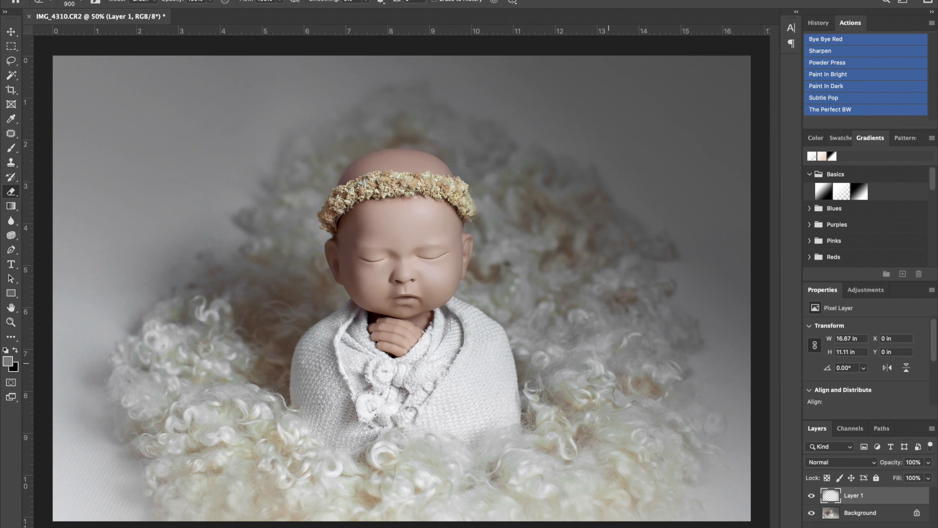
{"action": "key", "text": "ctrl+e"}
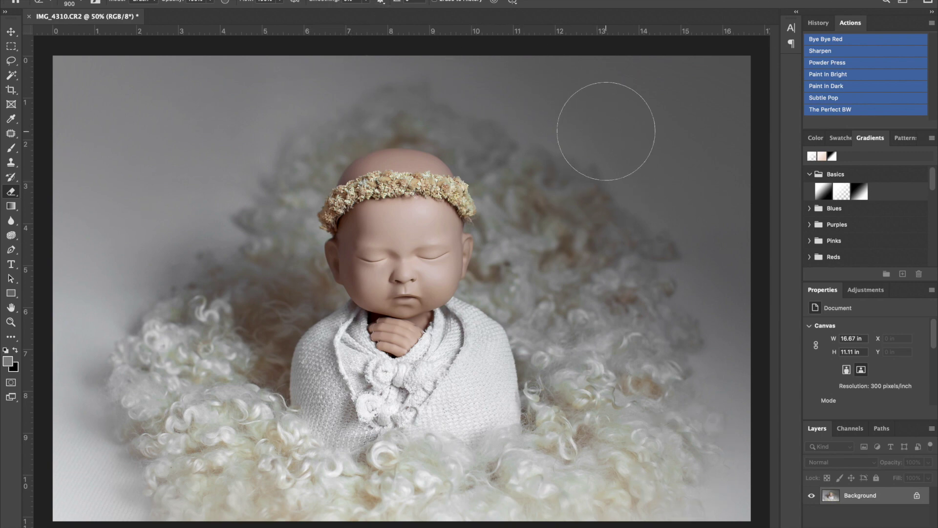
Brighten the darker backdrop areas with the Paint in Bright action and a soft 1400 px brush, and flatten the image
{"action": "left_click", "coordinate": [828, 75]}
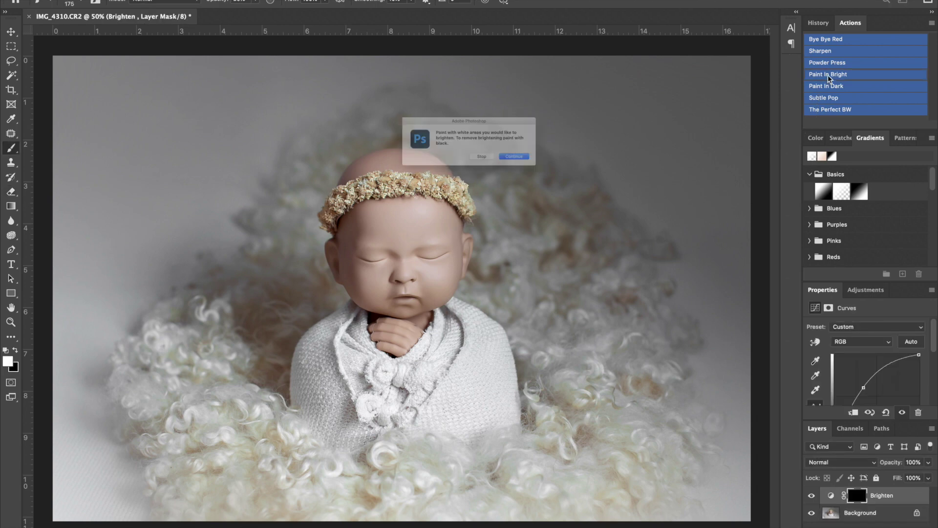
{"action": "key", "text": "Return"}
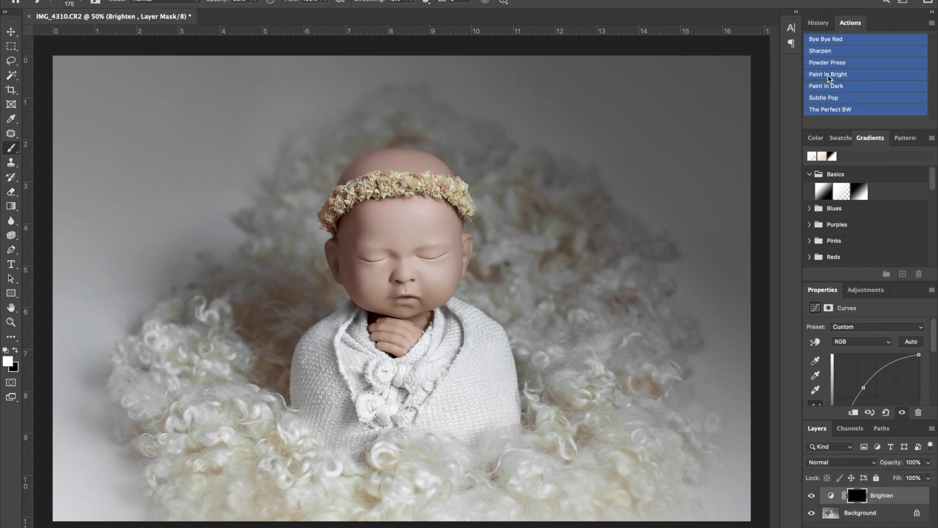
{"action": "key", "text": "bracketright"}
{"action": "key", "text": "bracketright"}
{"action": "key", "text": "bracketright"}
{"action": "key", "text": "bracketright"}
{"action": "key", "text": "bracketright"}
{"action": "key", "text": "bracketright"}
{"action": "key", "text": "bracketright"}
{"action": "key", "text": "bracketright"}
{"action": "key", "text": "bracketright"}
{"action": "key", "text": "bracketright"}
{"action": "key", "text": "bracketright"}
{"action": "key", "text": "bracketright"}
{"action": "key", "text": "bracketright"}
{"action": "key", "text": "bracketright"}
{"action": "left_click", "coordinate": [84, 3]}
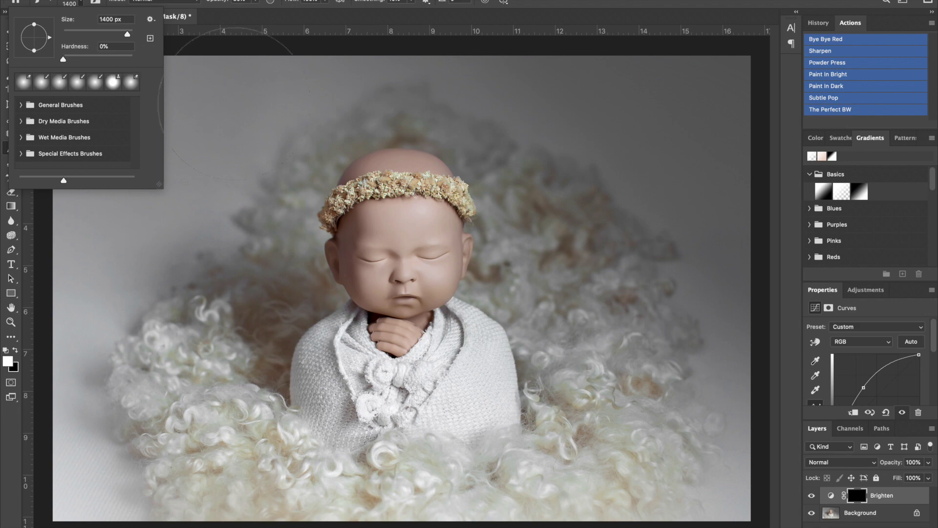
{"action": "left_click", "coordinate": [298, 88]}
{"action": "mouse_move", "coordinate": [305, 91]}
{"action": "left_mouse_down"}
{"action": "mouse_move", "coordinate": [206, 207]}
{"action": "mouse_move", "coordinate": [202, 244]}
{"action": "mouse_move", "coordinate": [220, 260]}
{"action": "mouse_move", "coordinate": [135, 197]}
{"action": "mouse_move", "coordinate": [104, 95]}
{"action": "mouse_move", "coordinate": [134, 38]}
{"action": "mouse_move", "coordinate": [76, 145]}
{"action": "mouse_move", "coordinate": [126, 131]}
{"action": "mouse_move", "coordinate": [291, 13]}
{"action": "mouse_move", "coordinate": [339, 15]}
{"action": "mouse_move", "coordinate": [334, 57]}
{"action": "mouse_move", "coordinate": [382, 38]}
{"action": "mouse_move", "coordinate": [561, 60]}
{"action": "mouse_move", "coordinate": [546, 105]}
{"action": "mouse_move", "coordinate": [611, 201]}
{"action": "mouse_move", "coordinate": [690, 257]}
{"action": "mouse_move", "coordinate": [698, 65]}
{"action": "mouse_move", "coordinate": [666, 48]}
{"action": "mouse_move", "coordinate": [656, 112]}
{"action": "mouse_move", "coordinate": [649, 106]}
{"action": "mouse_move", "coordinate": [724, 247]}
{"action": "mouse_move", "coordinate": [722, 316]}
{"action": "mouse_move", "coordinate": [543, 264]}
{"action": "left_mouse_up"}
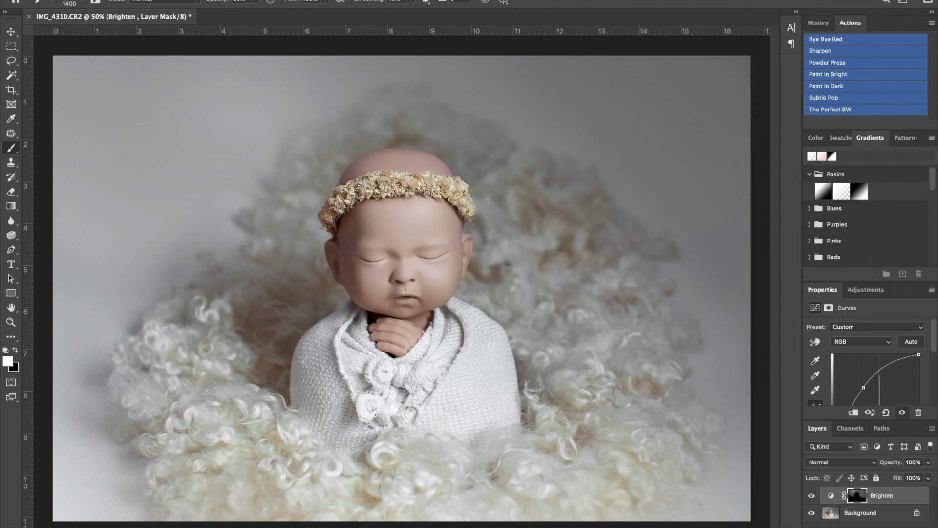
{"action": "key", "text": "ctrl+e"}
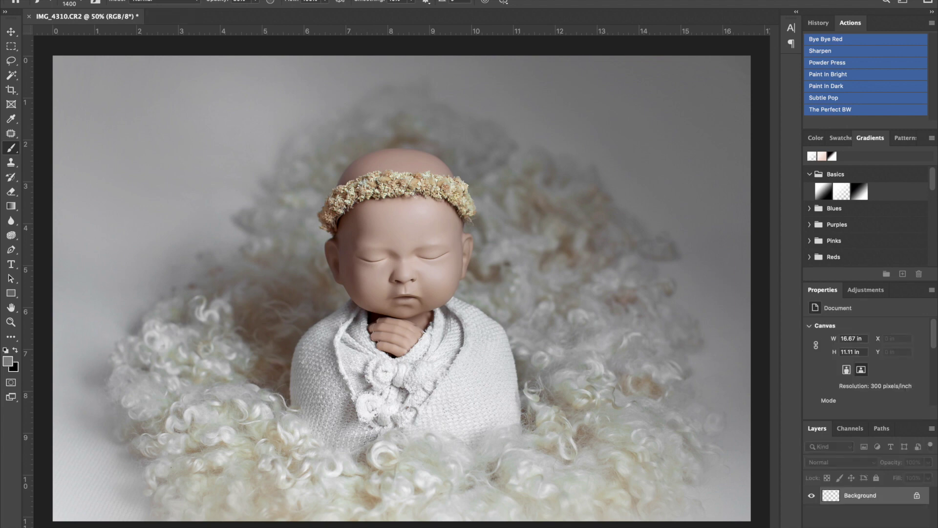
Run the Subtle Pop action and expand its group to reach the Brighten Pop layer
{"action": "left_click", "coordinate": [829, 102]}
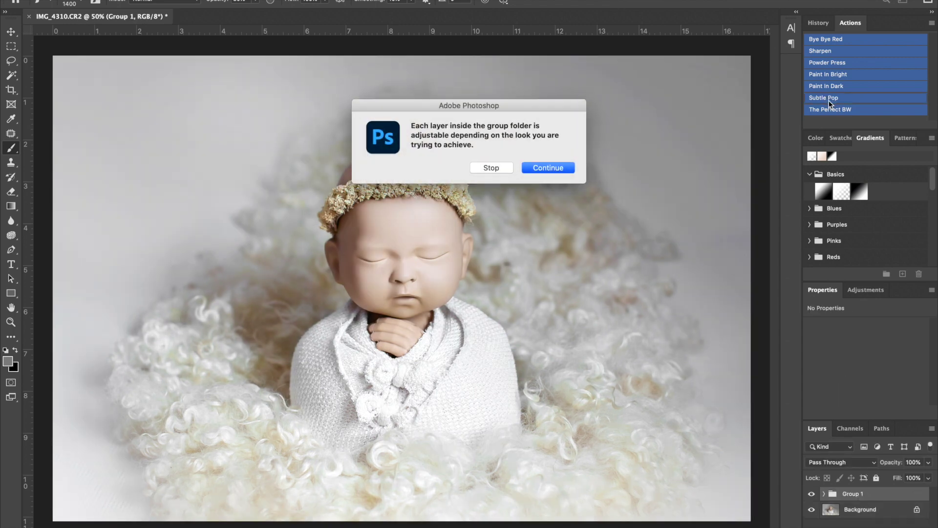
{"action": "left_click", "coordinate": [550, 169]}
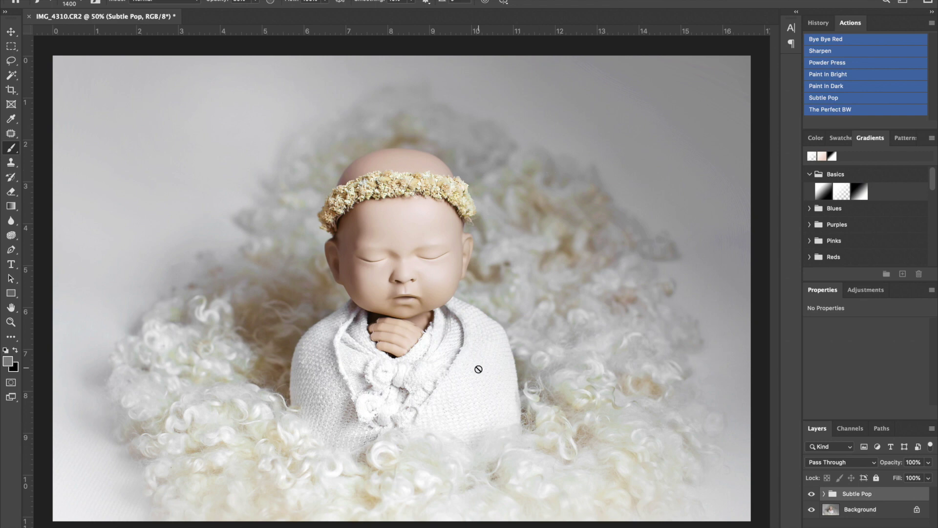
{"action": "left_click", "coordinate": [824, 494]}
{"action": "scroll", "coordinate": [858, 503], "scroll_direction": "down", "scroll_amount": 5}
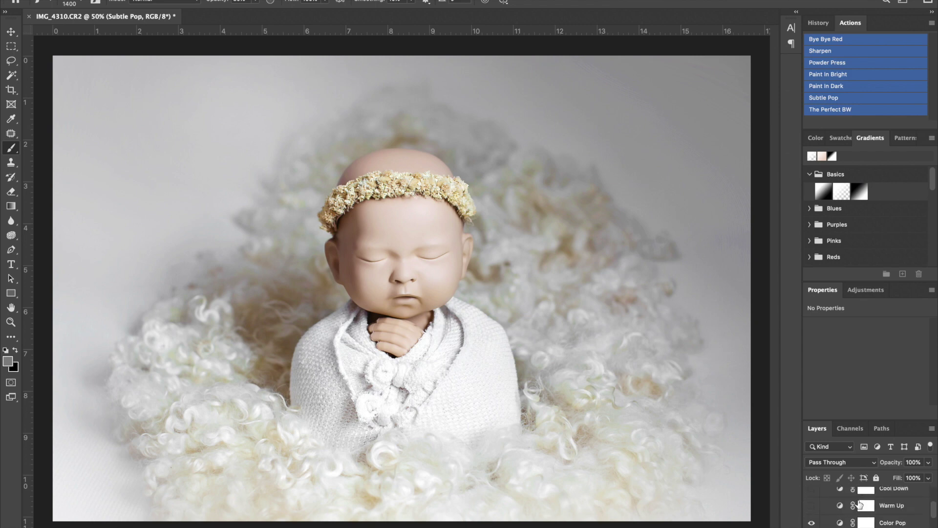
{"action": "scroll", "coordinate": [858, 504], "scroll_direction": "down", "scroll_amount": 3}
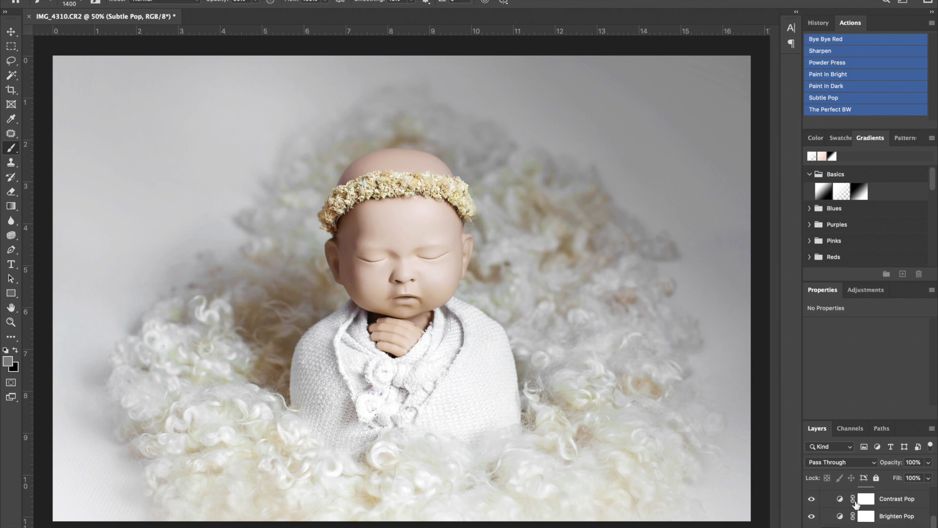
Compare the Brighten Pop effect, reduce that layer's opacity to 73% and flatten the image
{"action": "left_click", "coordinate": [811, 516]}
{"action": "left_click", "coordinate": [811, 516]}
{"action": "left_click", "coordinate": [870, 516]}
{"action": "left_click", "coordinate": [928, 462]}
{"action": "left_click_drag", "start_coordinate": [928, 477], "coordinate": [915, 479]}
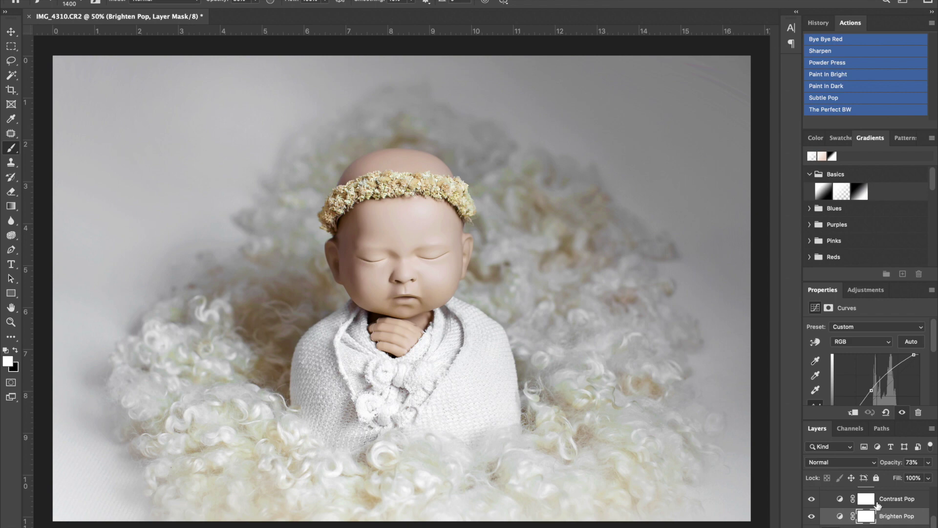
{"action": "scroll", "coordinate": [851, 517], "scroll_direction": "up", "scroll_amount": 1}
{"action": "scroll", "coordinate": [851, 517], "scroll_direction": "up", "scroll_amount": 1}
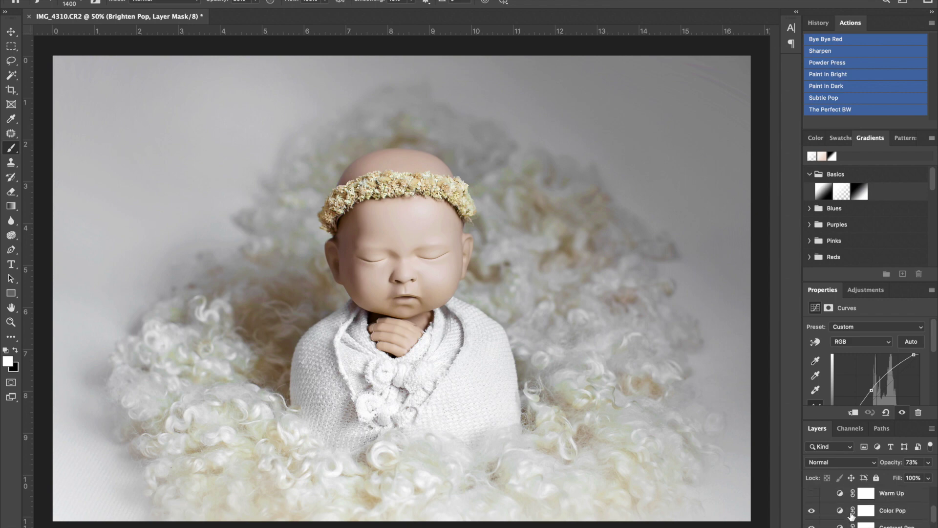
{"action": "key", "text": "F12"}
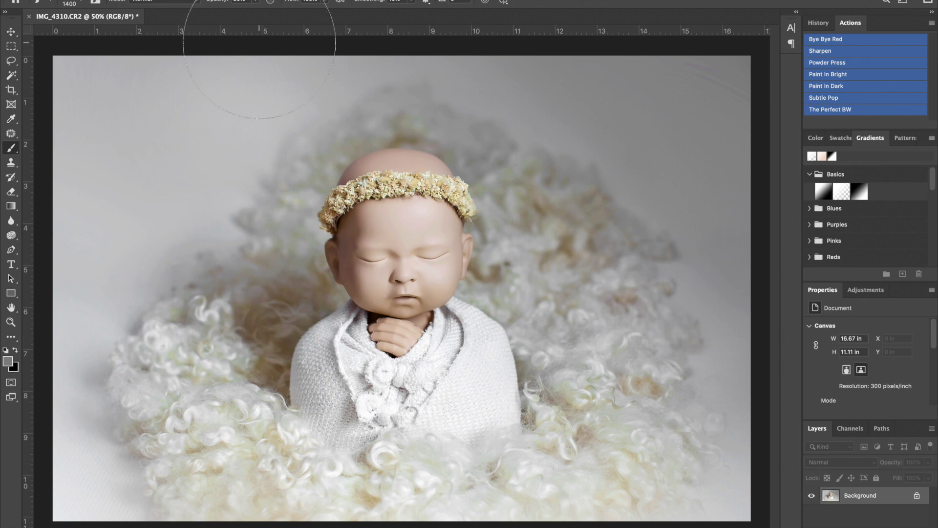
Open the Liquify filter and reshape the wrap's outline at both shoulders with a 600 px brush
{"action": "left_click", "coordinate": [264, 0]}
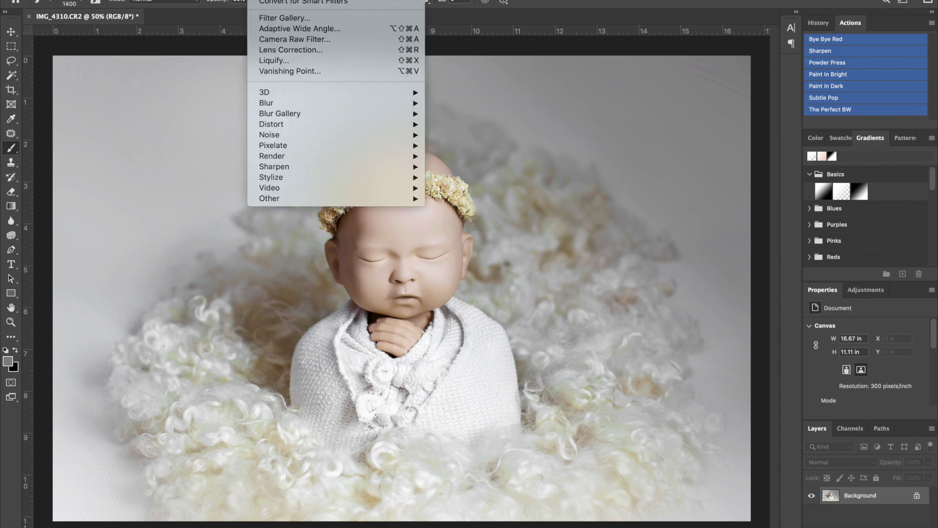
{"action": "left_click", "coordinate": [264, 61]}
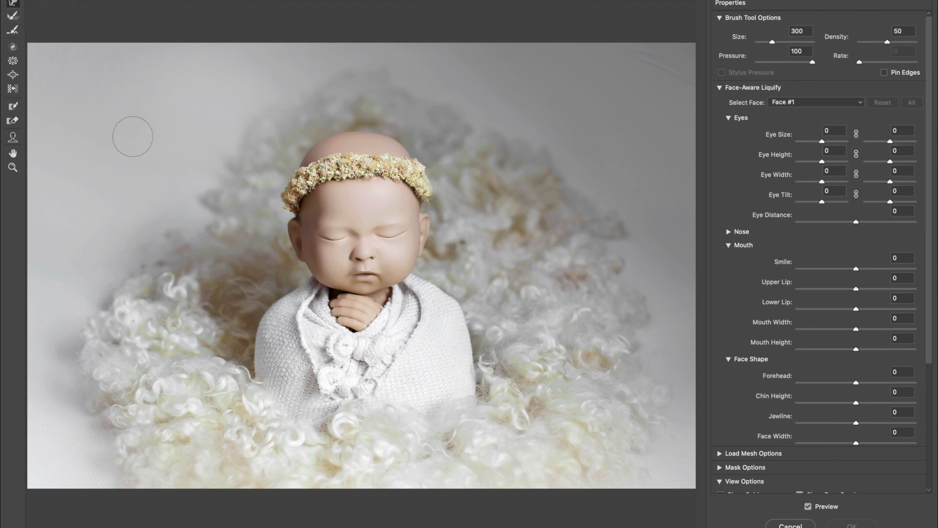
{"action": "key", "text": "bracketright"}
{"action": "key", "text": "bracketright"}
{"action": "key", "text": "bracketright"}
{"action": "mouse_move", "coordinate": [260, 312]}
{"action": "left_mouse_down"}
{"action": "mouse_move", "coordinate": [252, 325]}
{"action": "mouse_move", "coordinate": [261, 299]}
{"action": "left_mouse_up"}
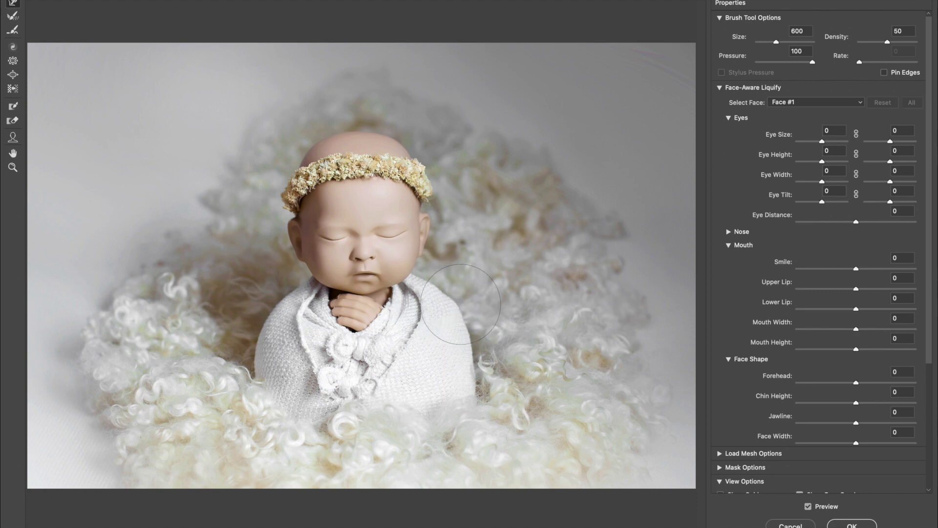
{"action": "mouse_move", "coordinate": [466, 300]}
{"action": "left_mouse_down"}
{"action": "mouse_move", "coordinate": [467, 313]}
{"action": "mouse_move", "coordinate": [484, 313]}
{"action": "mouse_move", "coordinate": [474, 295]}
{"action": "left_mouse_up"}
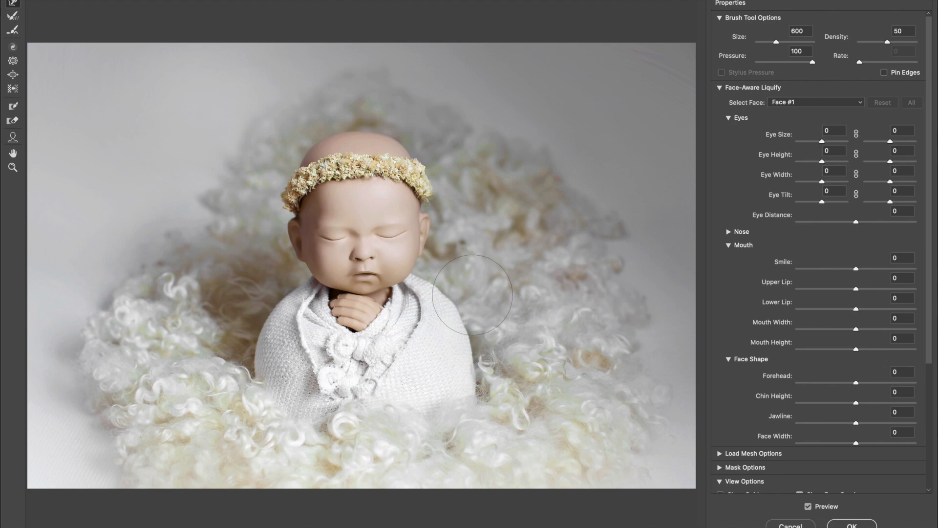
Push the wrap's lower left edge slightly outward with a 400 px brush, compare the preview and apply the Liquify changes
{"action": "key", "text": "bracketleft"}
{"action": "key", "text": "bracketleft"}
{"action": "key", "text": "bracketleft"}
{"action": "key", "text": "bracketleft"}
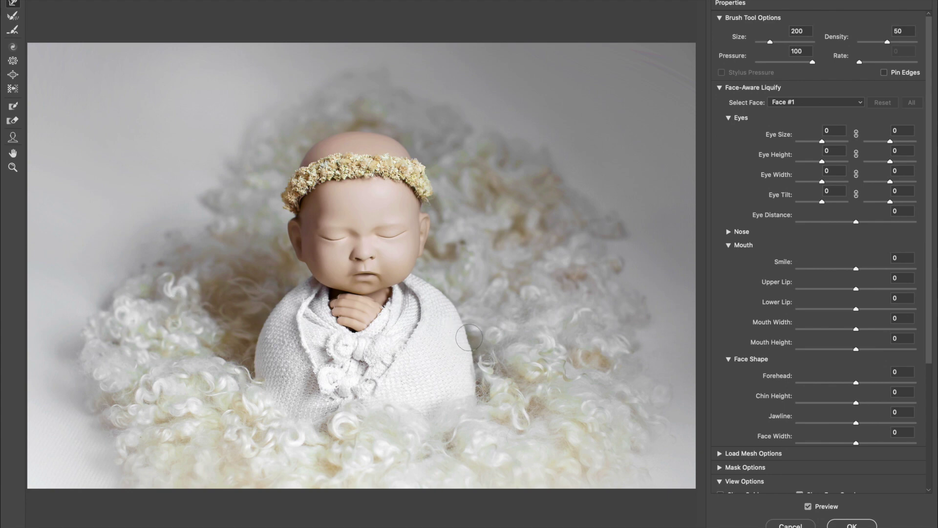
{"action": "key", "text": "bracketright"}
{"action": "key", "text": "bracketright"}
{"action": "left_click_drag", "start_coordinate": [256, 377], "coordinate": [252, 377]}
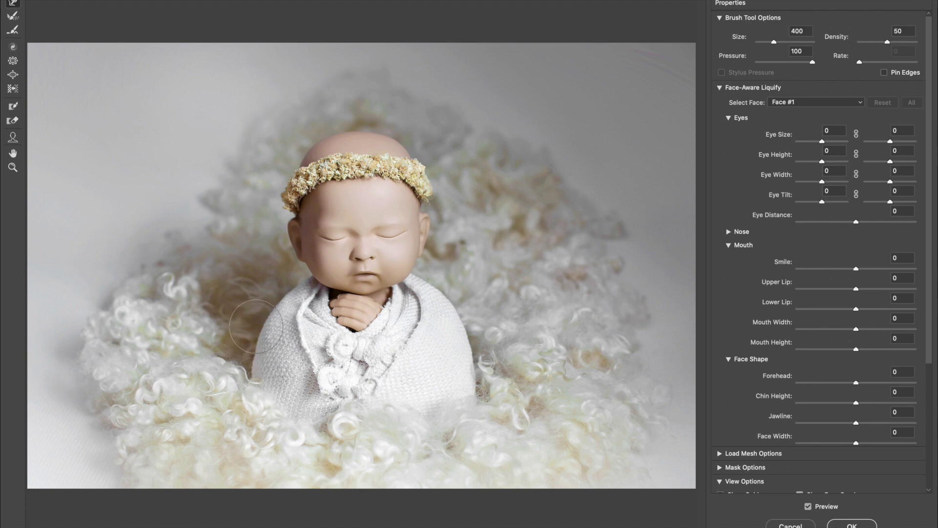
{"action": "key", "text": "bracketright"}
{"action": "key", "text": "bracketleft"}
{"action": "key", "text": "bracketleft"}
{"action": "key", "text": "bracketleft"}
{"action": "left_click", "coordinate": [809, 507]}
{"action": "left_click", "coordinate": [809, 506]}
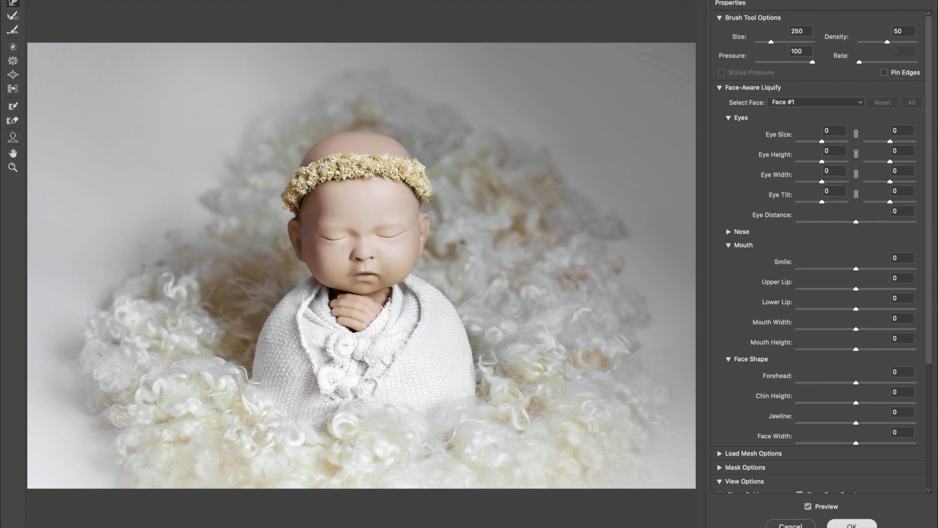
{"action": "left_click", "coordinate": [841, 525]}
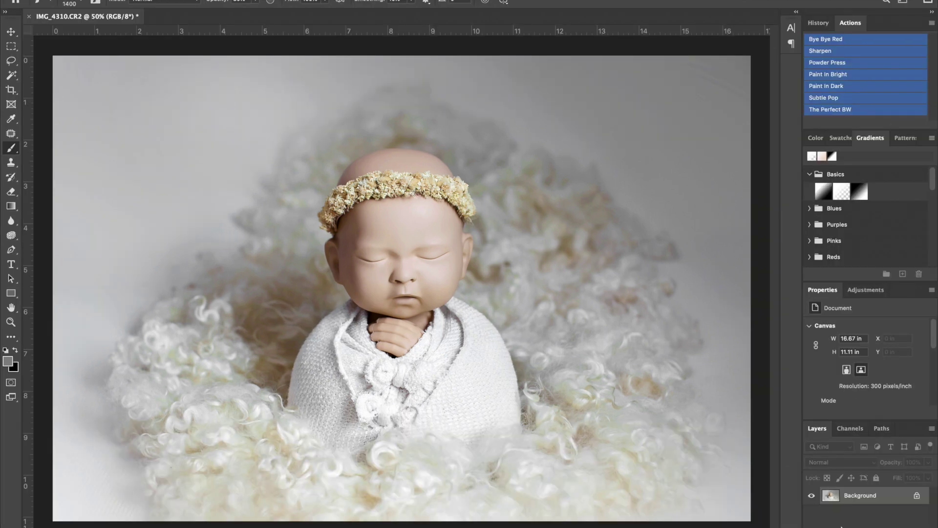